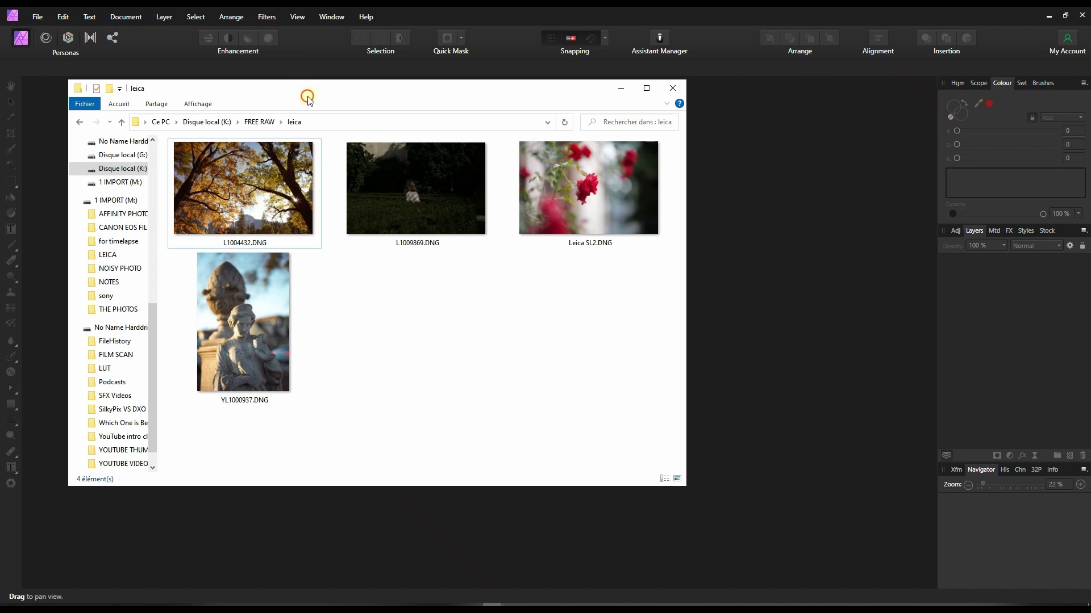
- Drag L1004432.DNG from the leica folder into Affinity Photo to open it in Develop
drag(305, 98, 508, 210)
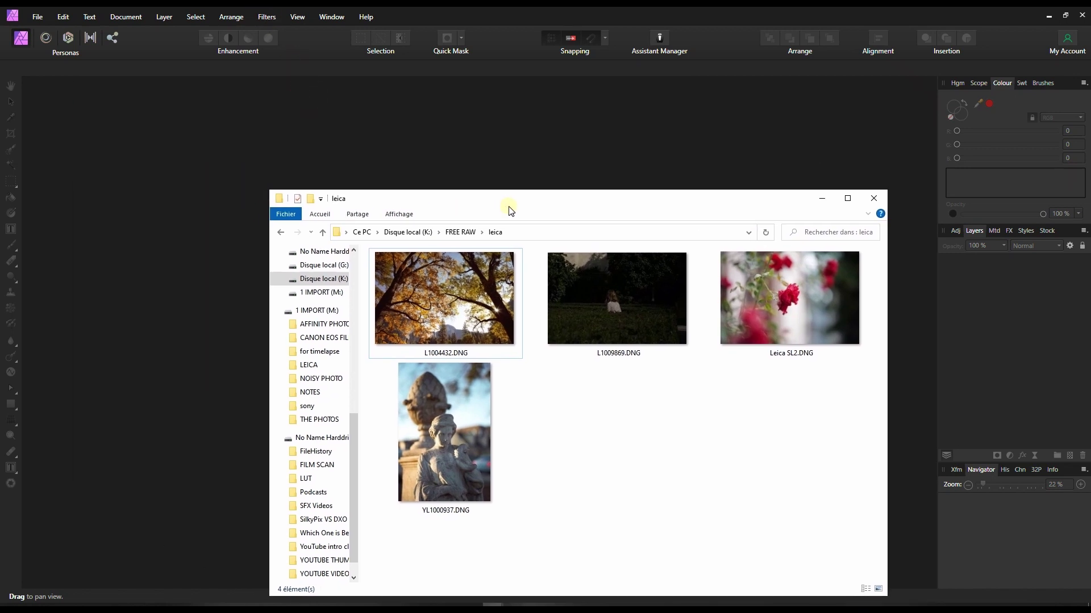
click(448, 305)
drag(455, 287, 204, 163)
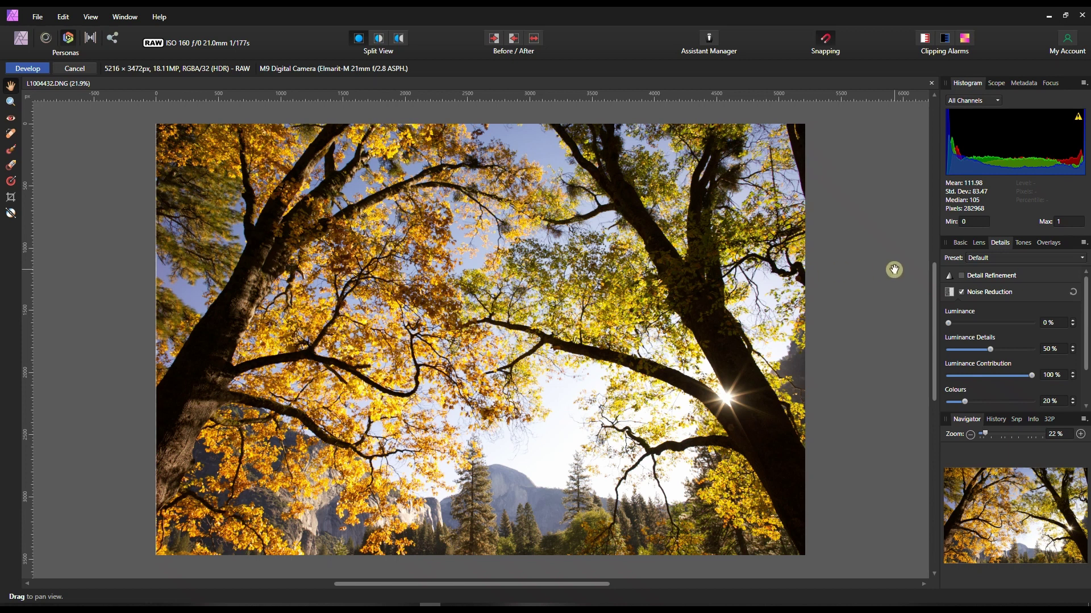
- Review the camera metadata, toggle the highlight and shadow clipping alarms, then show the Tones settings
click(1023, 83)
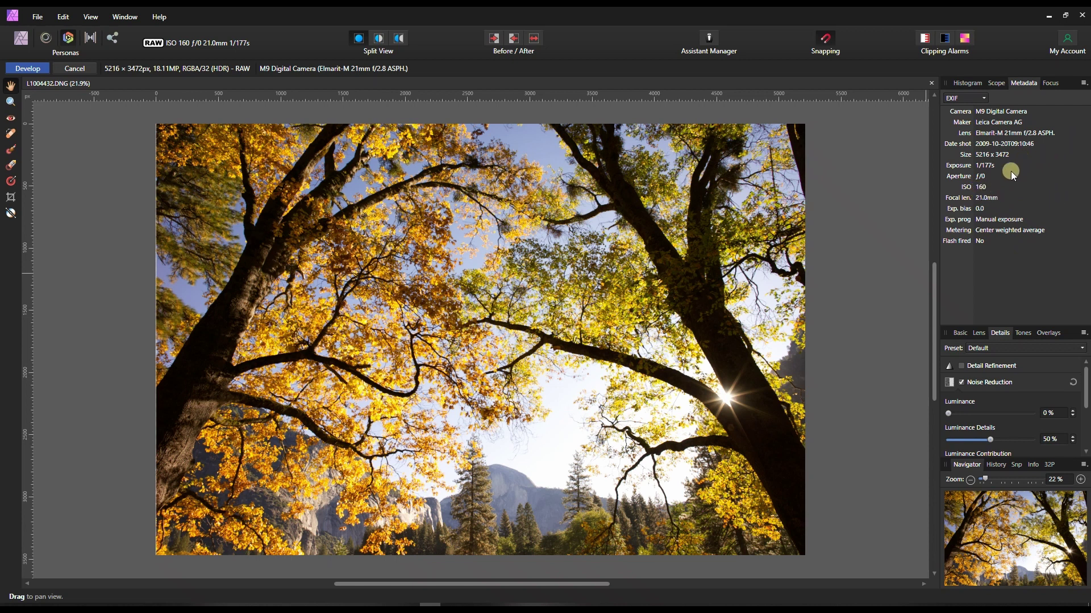
click(973, 84)
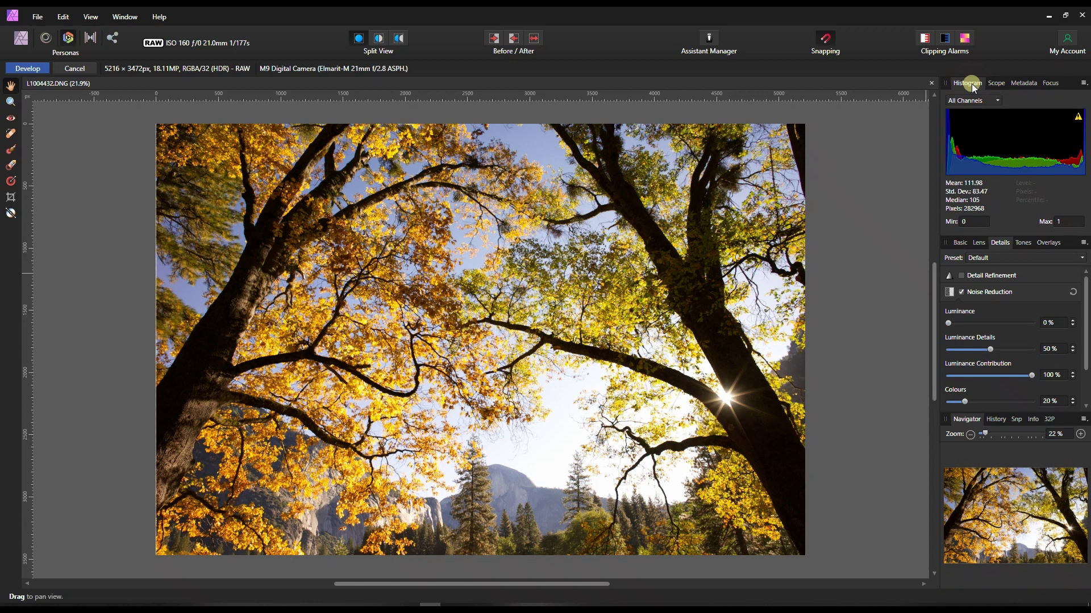
click(967, 41)
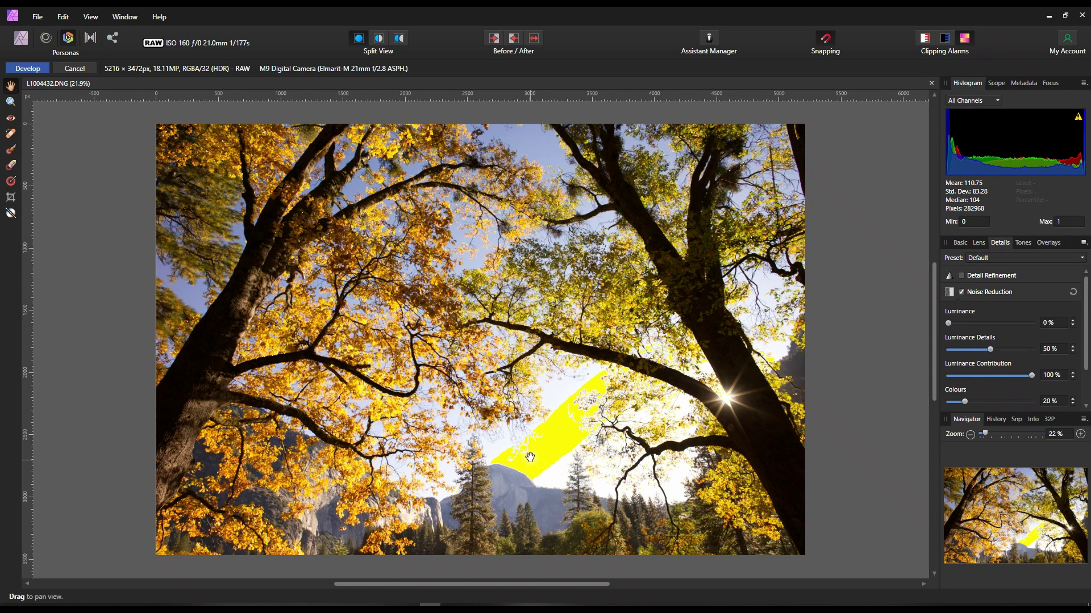
click(962, 41)
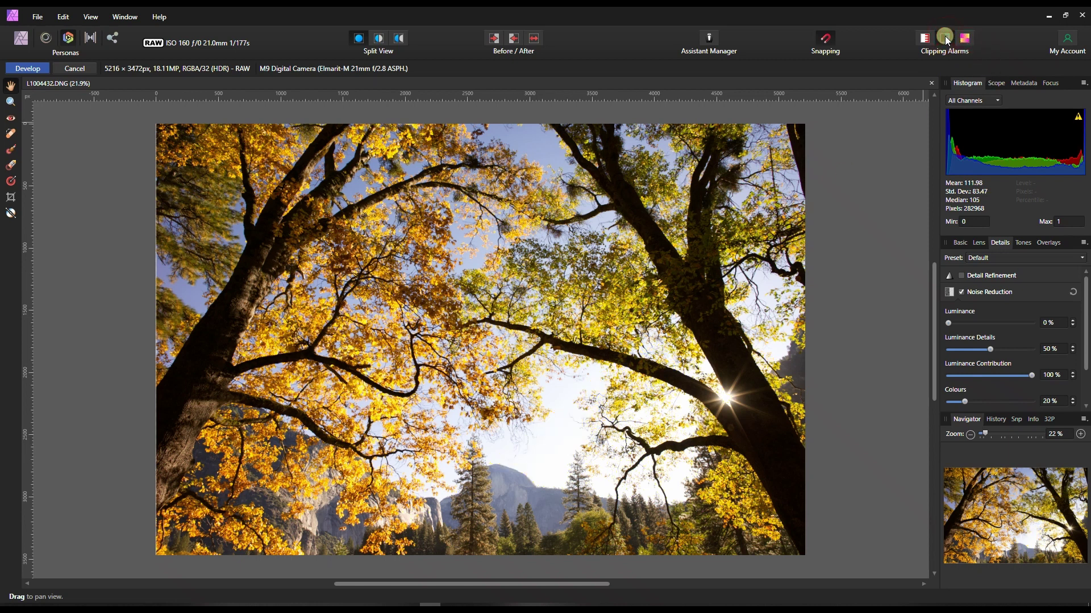
click(945, 38)
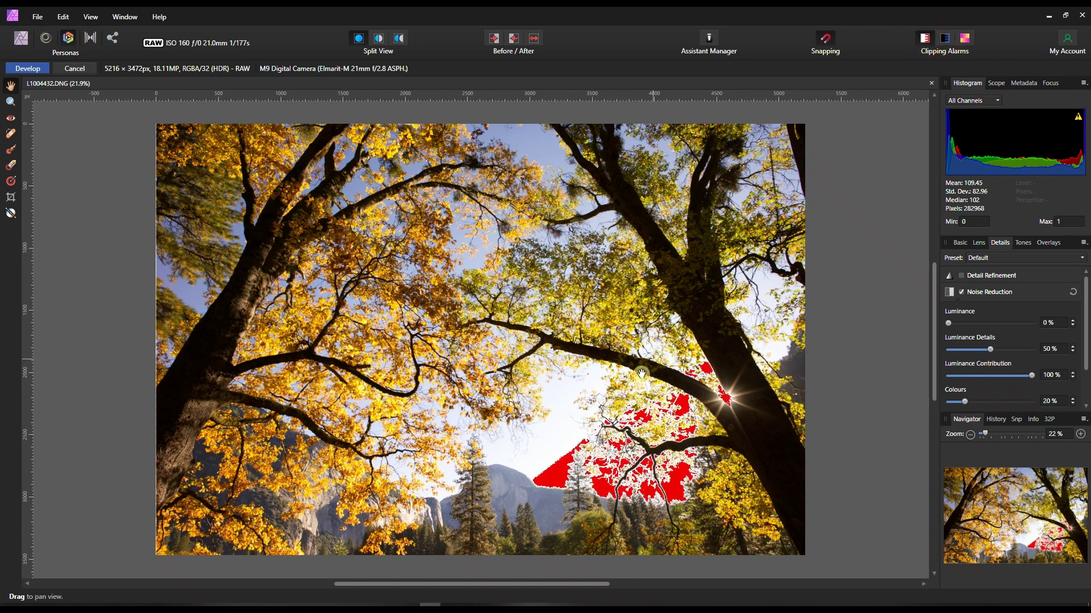
click(925, 40)
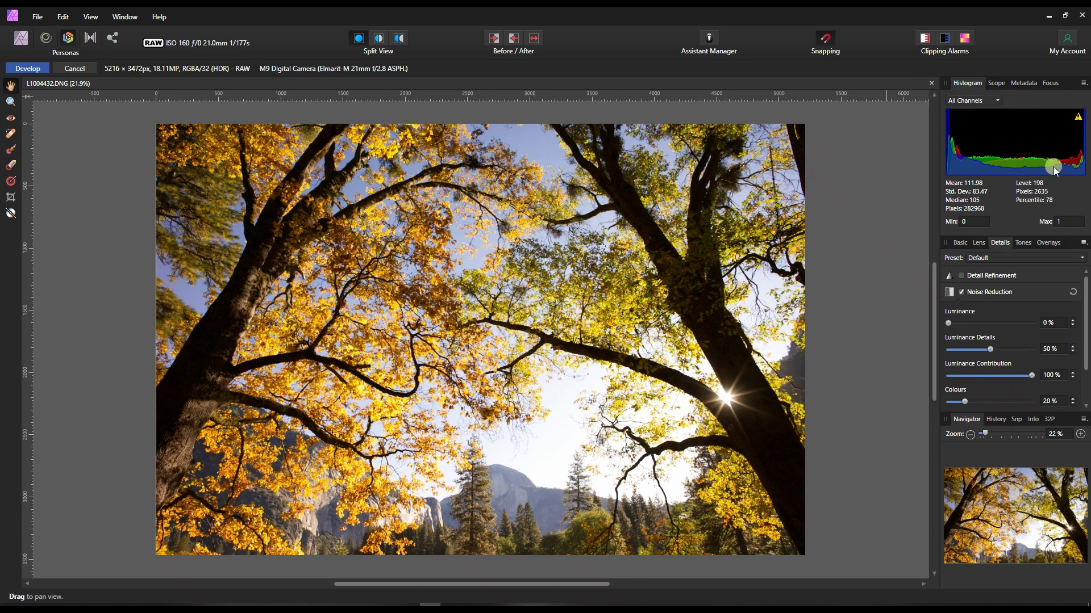
click(1022, 244)
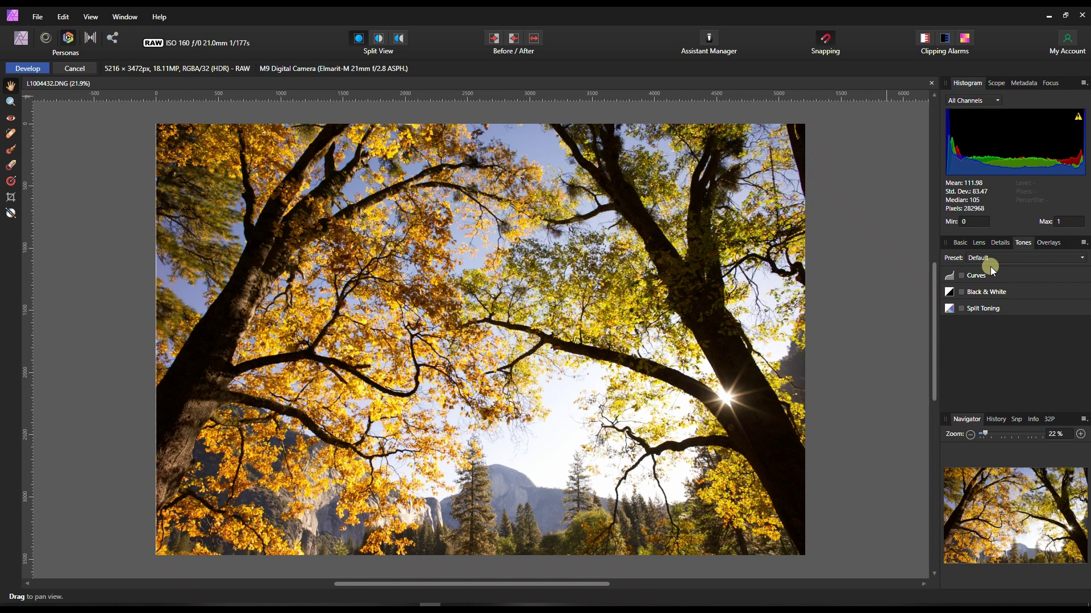
- Enable Black & White and pull the Blue mix to -108% and Cyan to -200%
click(962, 292)
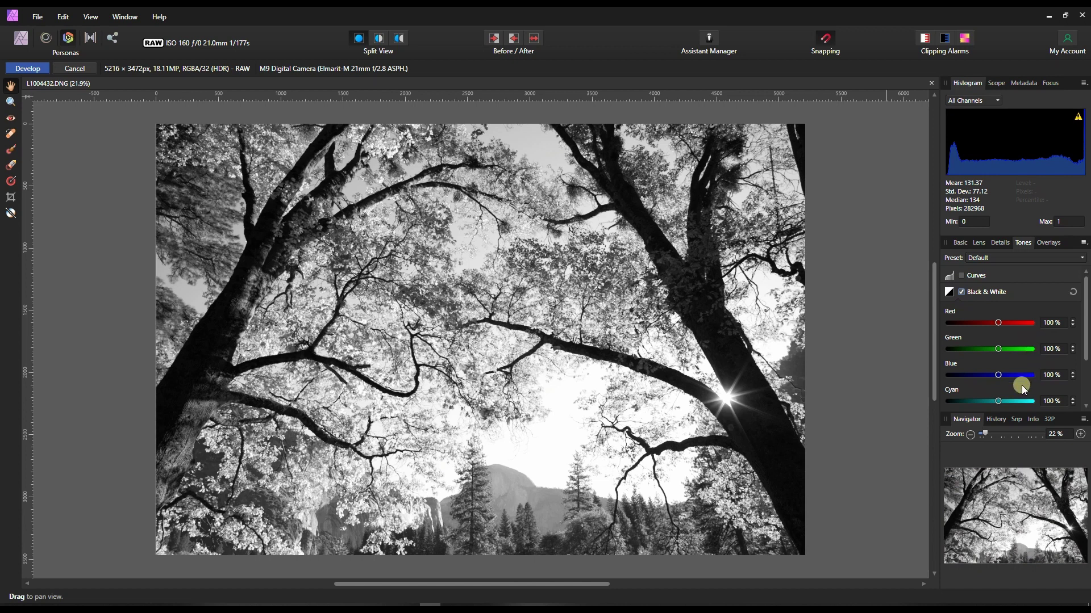
drag(998, 374, 950, 399)
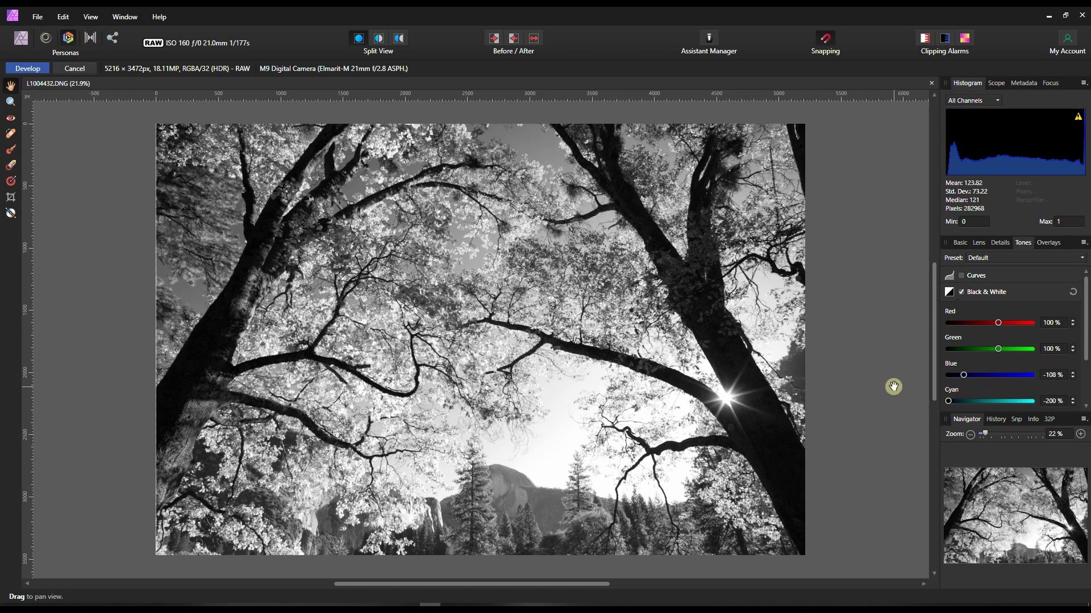
click(977, 243)
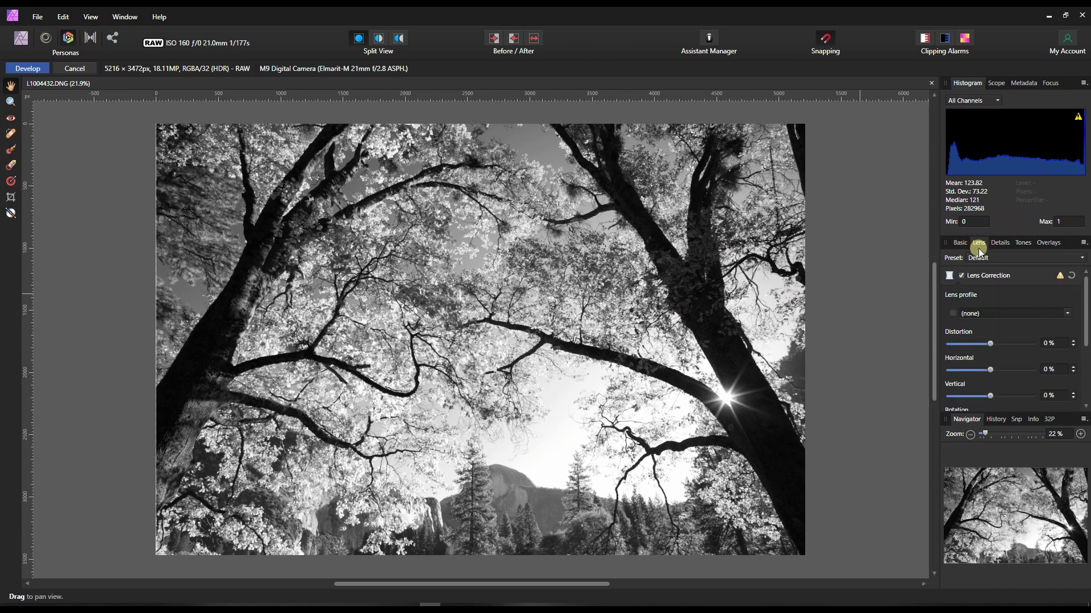
click(1001, 313)
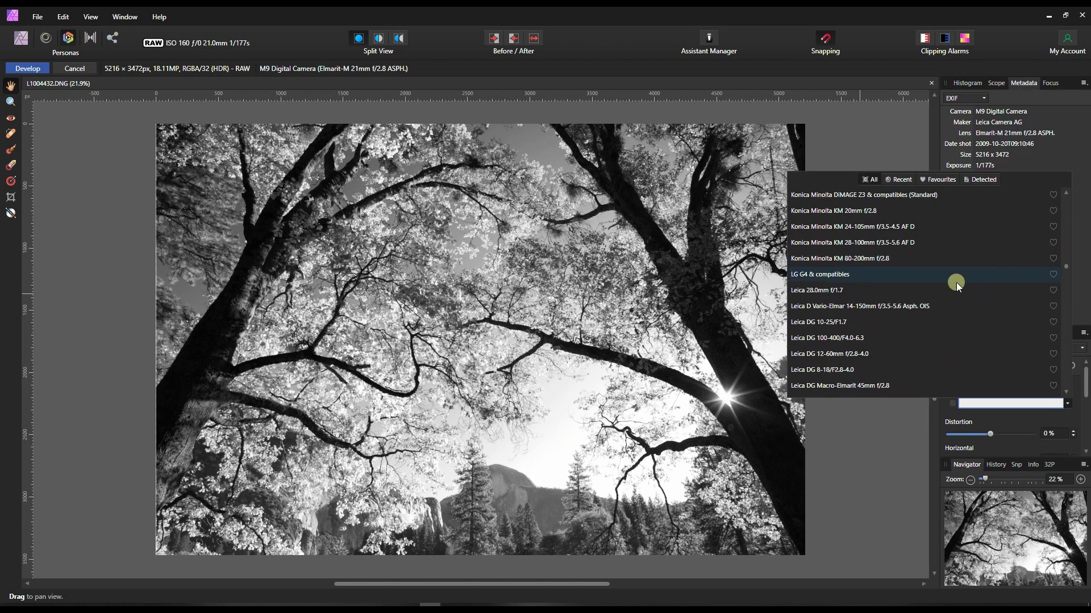
click(888, 121)
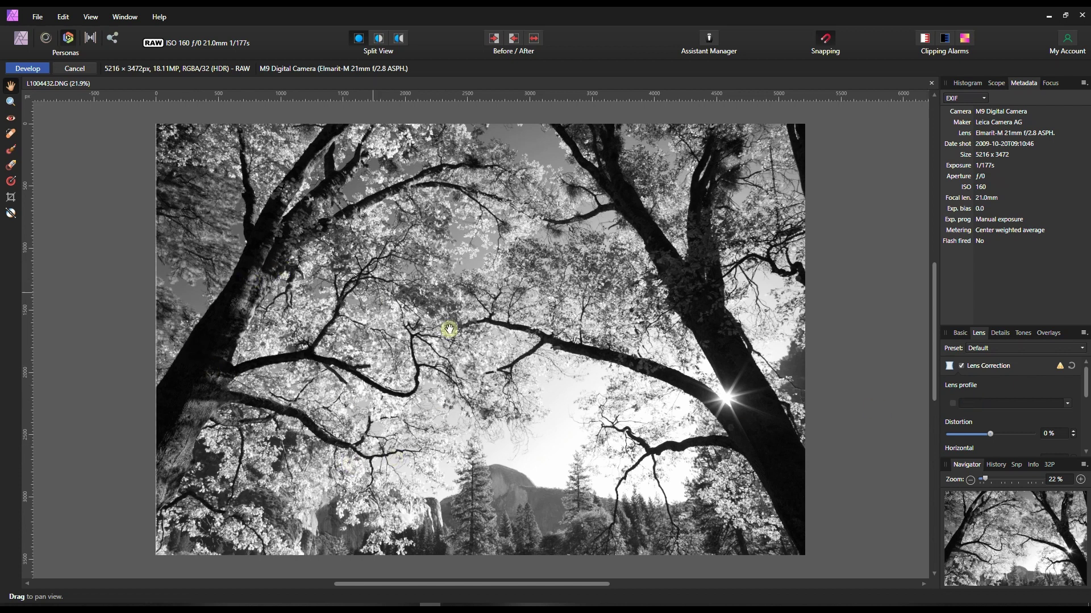
- Enable Curves, lower a shadow point and add a higher second point for contrast
click(1023, 334)
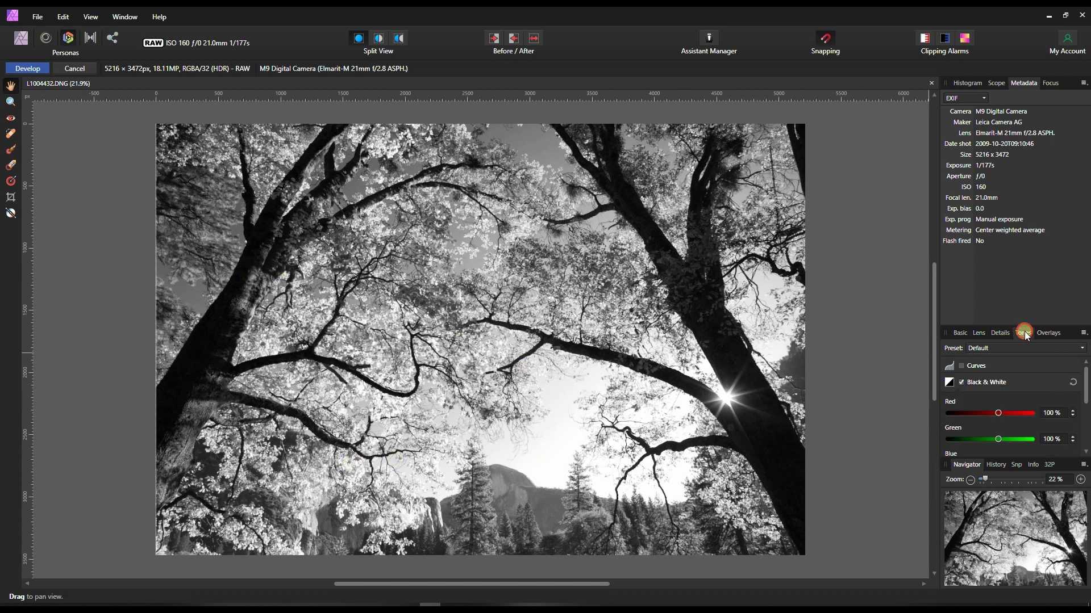
click(987, 367)
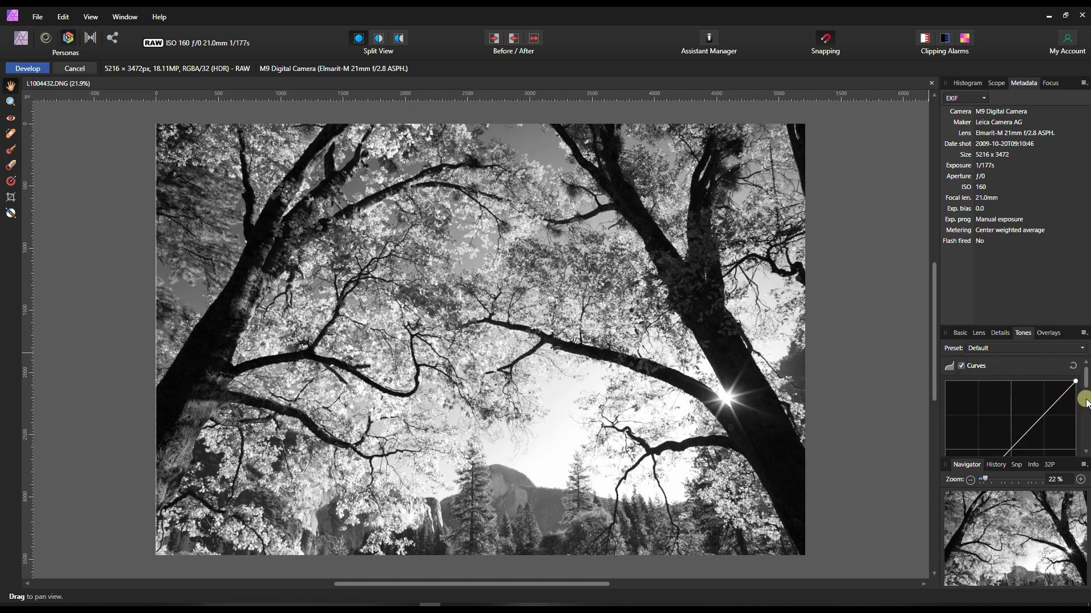
scroll(1065, 405, down, 3)
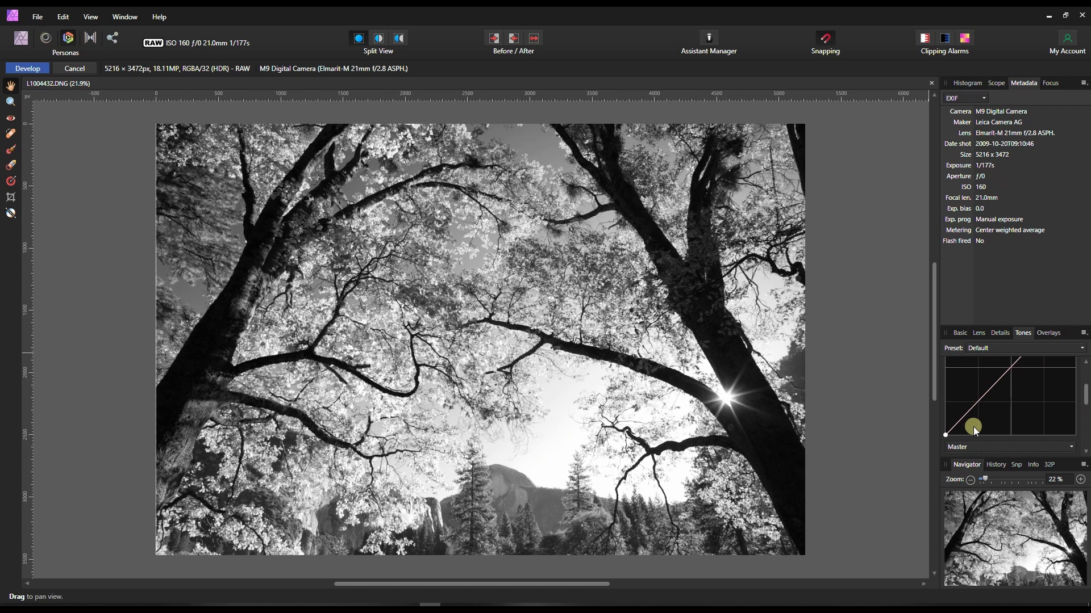
drag(965, 413, 976, 432)
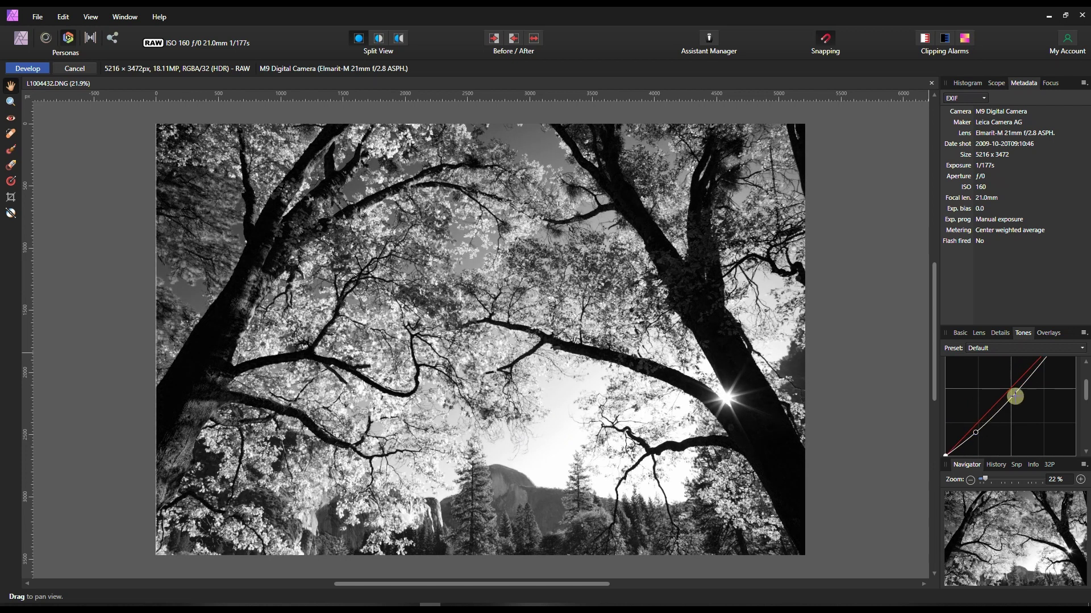
drag(1014, 396, 1014, 384)
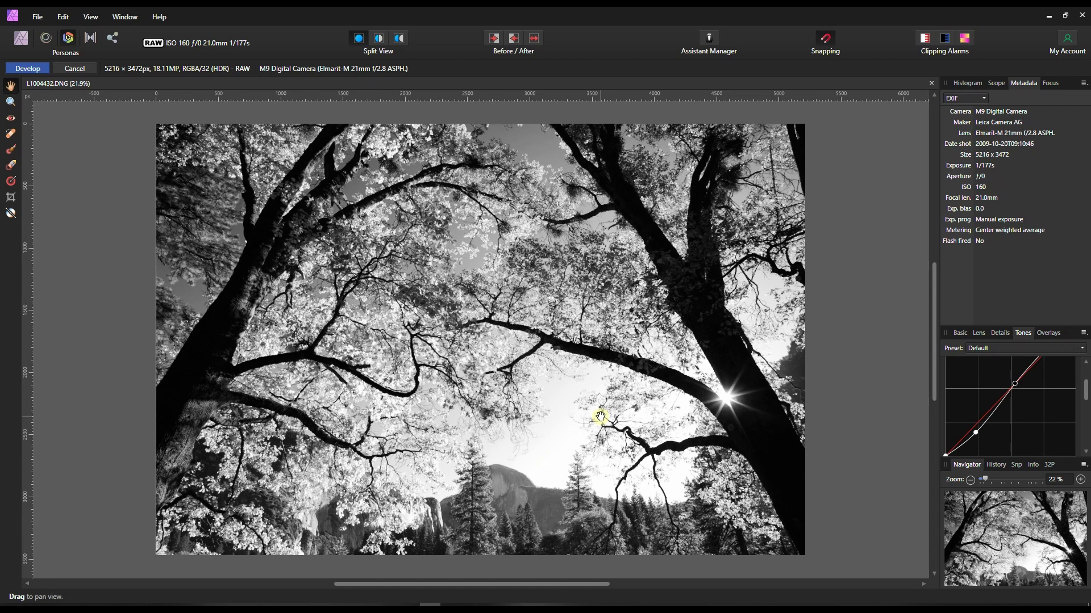
click(1000, 334)
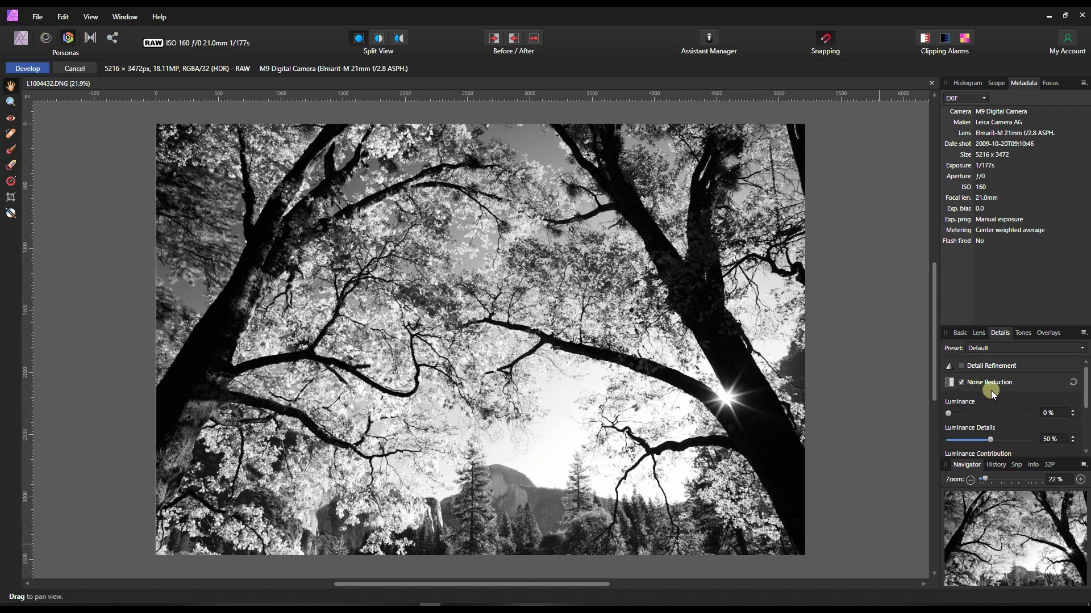
- Enable Detail Refinement with 12% radius and 5% amount, judging the result at 50% zoom
click(969, 368)
click(958, 396)
drag(998, 480, 1014, 558)
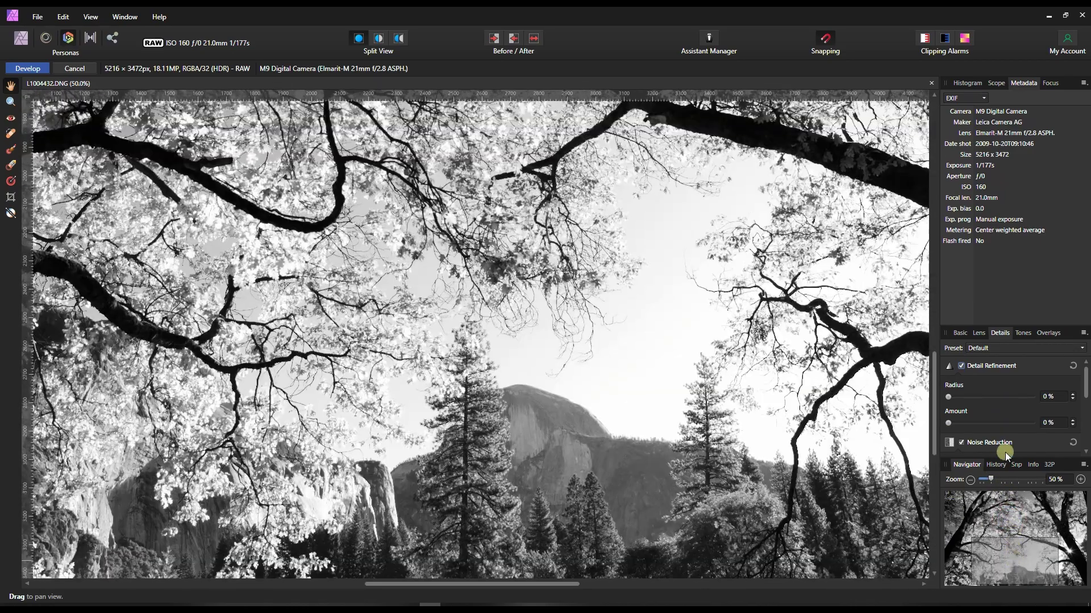
click(958, 396)
scroll(960, 396, down, 1)
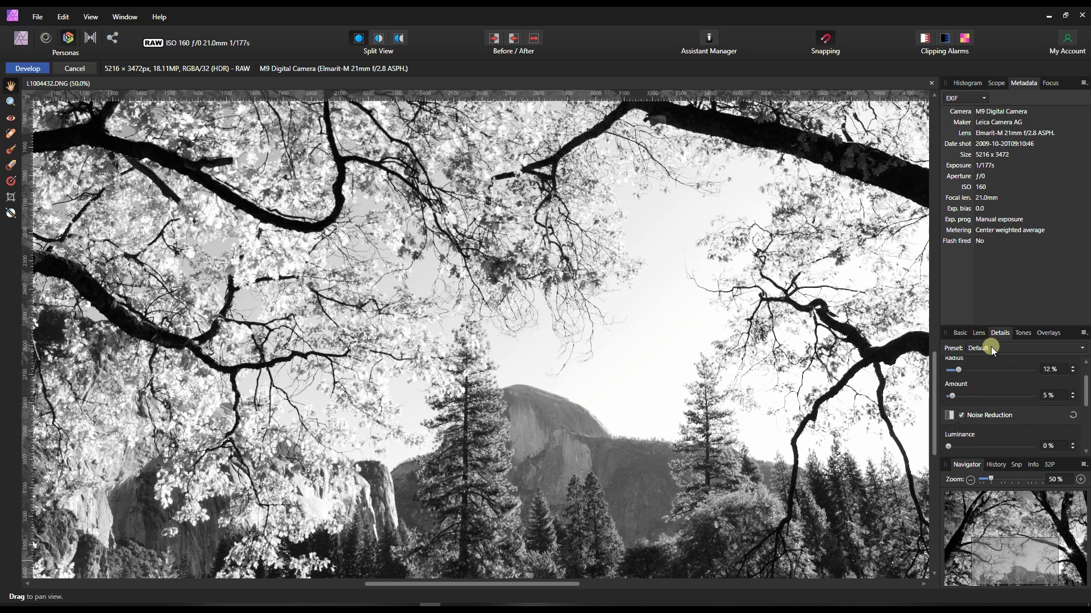
click(961, 333)
scroll(778, 443, down, 2)
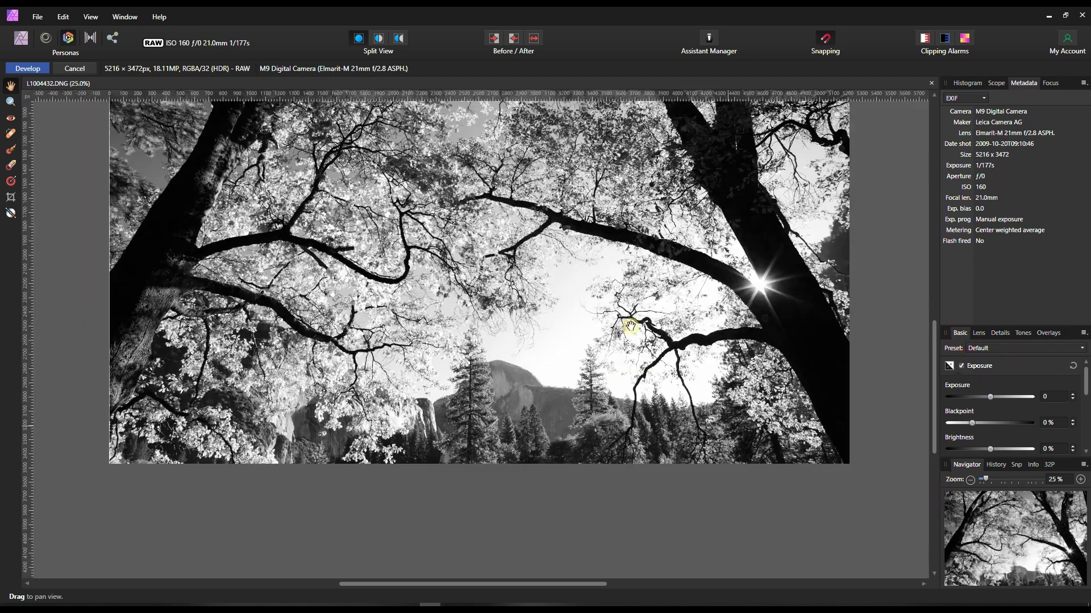
drag(1051, 559, 1021, 542)
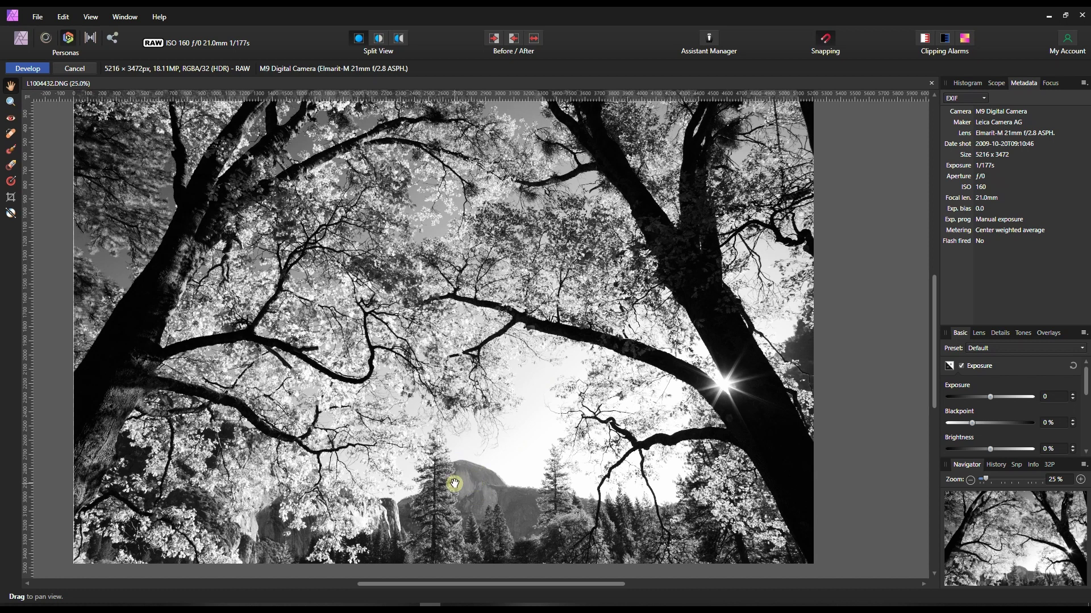
- Develop the raw file into a Background pixel layer and zoom in on Half Dome
click(24, 68)
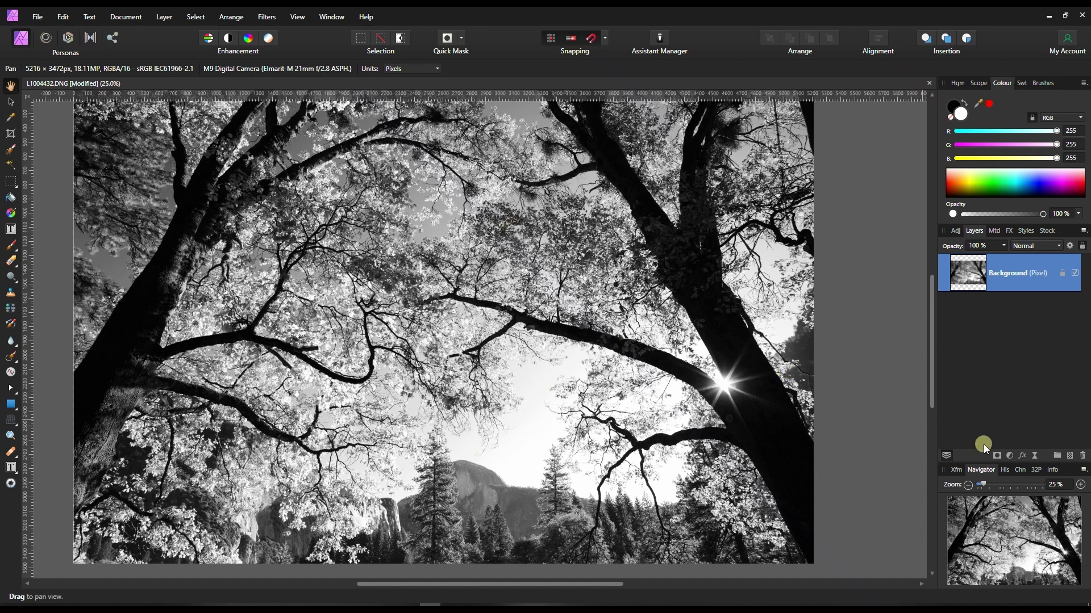
scroll(463, 494, up, 10)
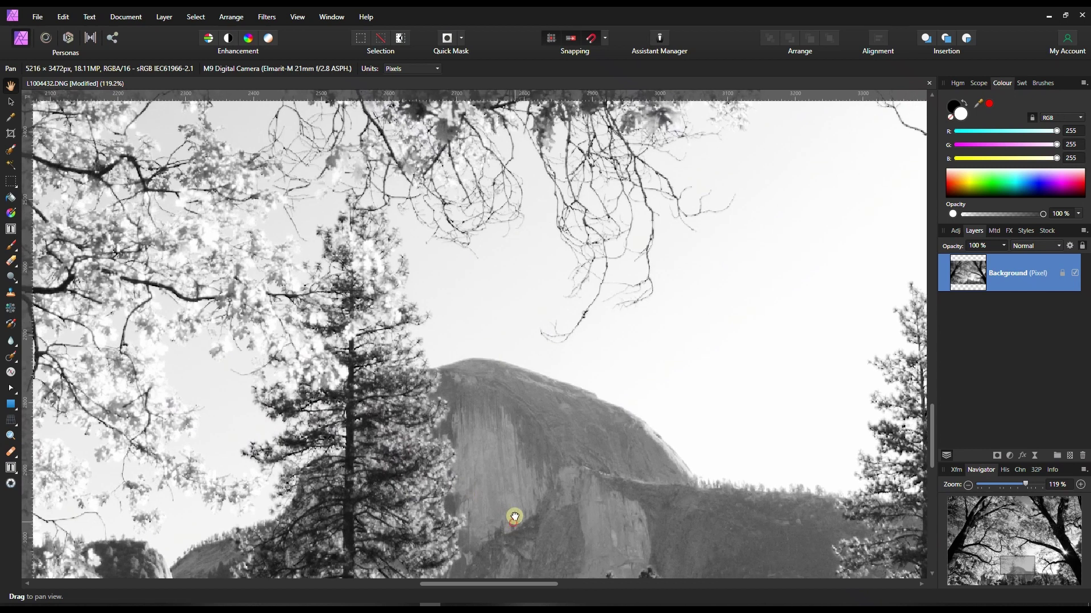
scroll(534, 381, up, 3)
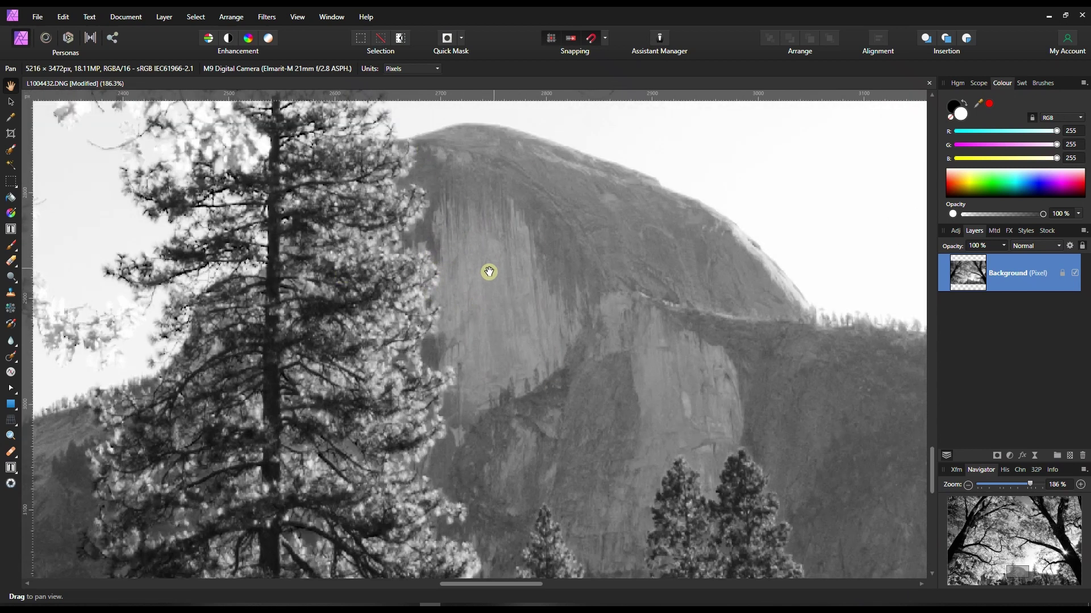
- Select the Dodge Brush and set it to Midtones at 30% opacity
click(16, 282)
click(56, 277)
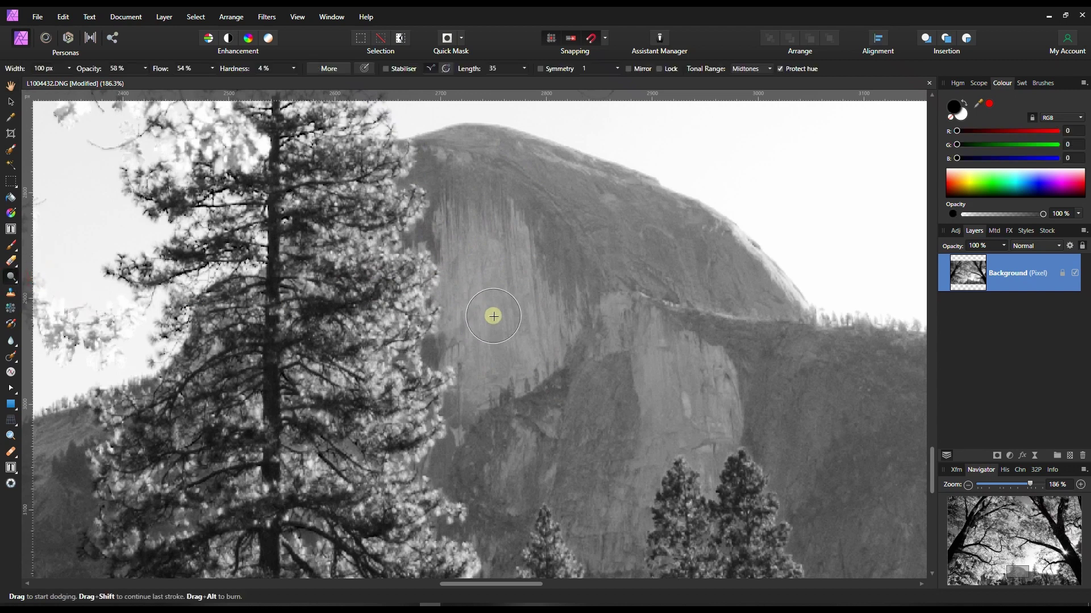
click(146, 67)
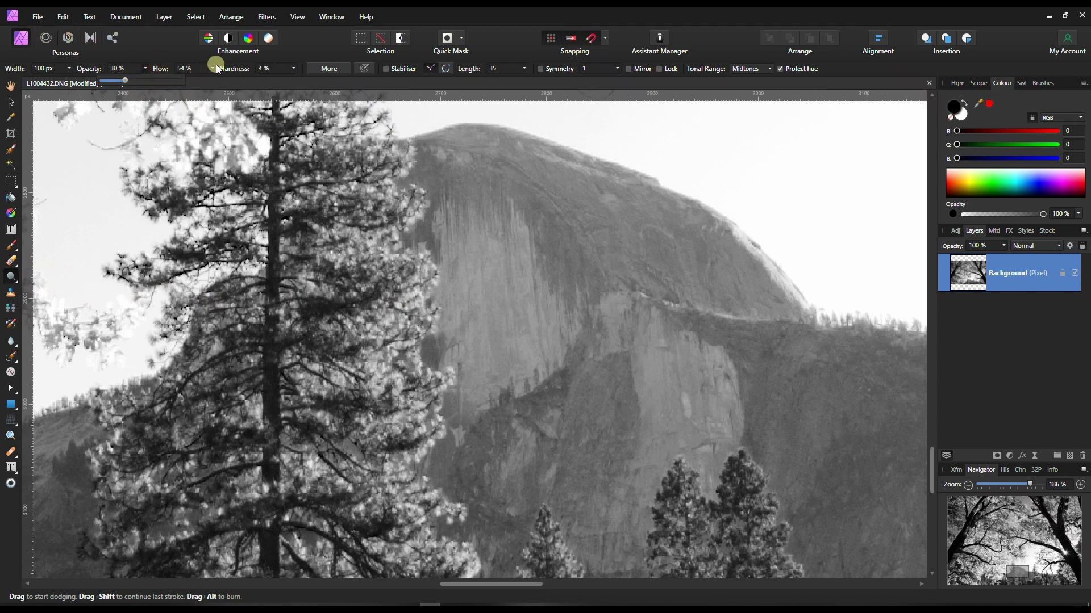
click(1032, 370)
- Dodge the granite cliff face down to the slab's edge, then fit the image to the window
mouse_move(654, 346)
mouse_down()
mouse_move(670, 393)
mouse_move(692, 411)
mouse_move(717, 377)
mouse_move(698, 372)
mouse_move(661, 413)
mouse_move(654, 490)
mouse_move(662, 330)
mouse_move(657, 359)
mouse_move(671, 386)
mouse_move(676, 374)
mouse_move(677, 410)
mouse_move(684, 376)
mouse_move(725, 392)
mouse_move(607, 347)
mouse_move(522, 278)
mouse_move(504, 232)
mouse_move(524, 344)
mouse_move(512, 276)
mouse_move(513, 344)
mouse_move(470, 232)
mouse_move(462, 293)
mouse_move(476, 366)
mouse_move(484, 318)
mouse_move(526, 319)
mouse_move(513, 225)
mouse_move(516, 250)
mouse_up()
scroll(515, 250, up, 4)
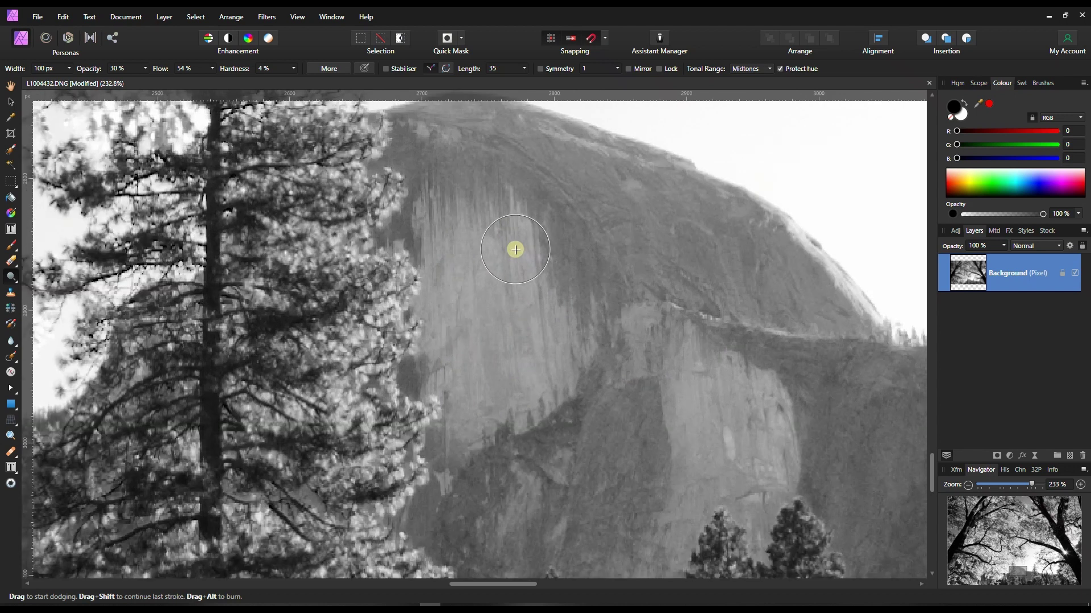
scroll(515, 250, down, 1)
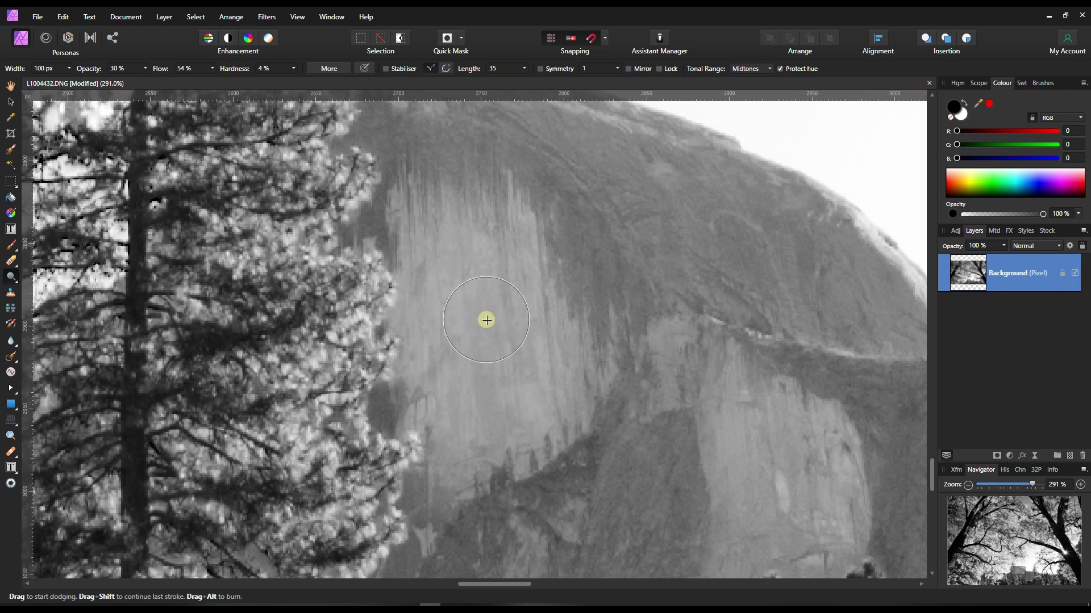
mouse_move(492, 302)
mouse_down()
mouse_move(494, 333)
mouse_move(458, 279)
mouse_move(454, 296)
mouse_move(457, 397)
mouse_move(483, 417)
mouse_move(526, 389)
mouse_move(534, 369)
mouse_move(473, 366)
mouse_move(471, 330)
mouse_move(412, 294)
mouse_move(445, 255)
mouse_move(450, 306)
mouse_move(463, 278)
mouse_up()
scroll(798, 475, down, 3)
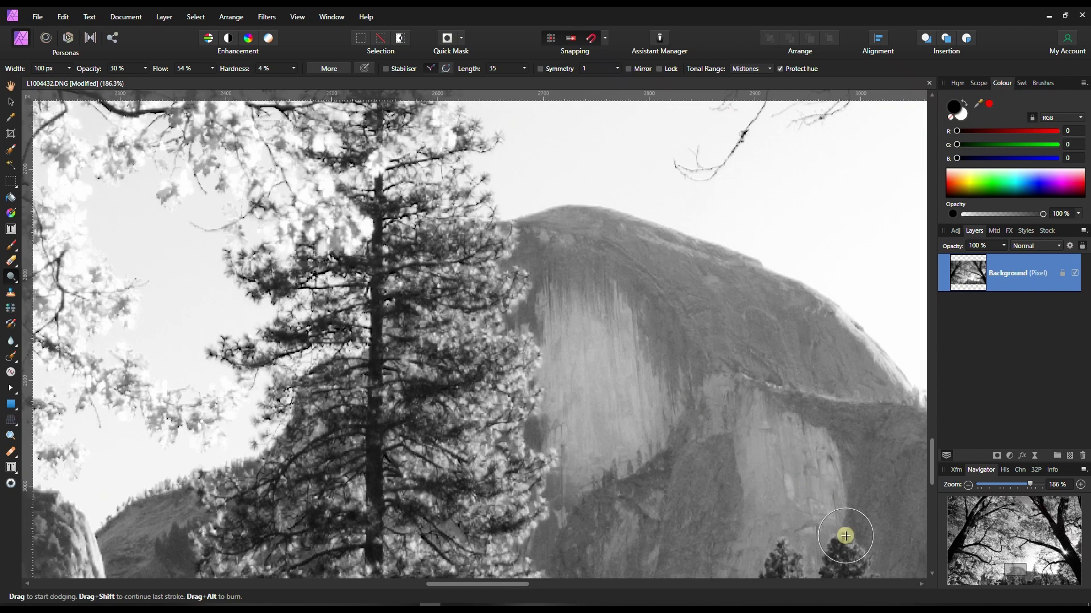
drag(1021, 569, 1017, 575)
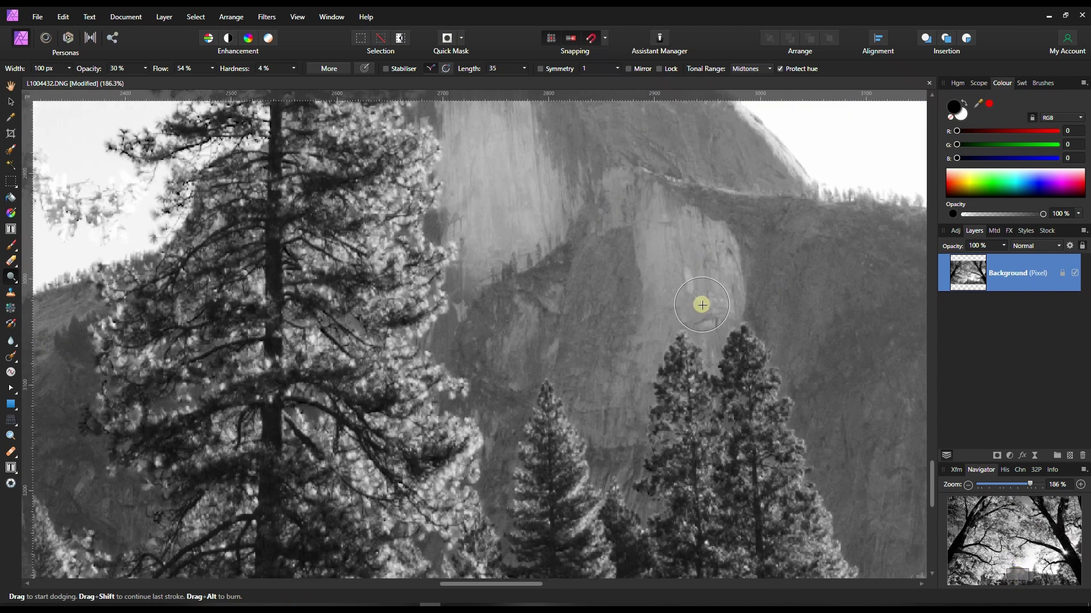
mouse_move(672, 249)
mouse_down()
mouse_move(659, 294)
mouse_move(686, 236)
mouse_move(688, 254)
mouse_move(705, 238)
mouse_move(712, 324)
mouse_move(714, 271)
mouse_move(714, 287)
mouse_move(698, 294)
mouse_move(677, 266)
mouse_move(647, 297)
mouse_move(673, 231)
mouse_move(694, 282)
mouse_move(706, 241)
mouse_move(712, 275)
mouse_move(707, 224)
mouse_move(690, 235)
mouse_move(687, 292)
mouse_move(673, 255)
mouse_move(662, 338)
mouse_move(674, 240)
mouse_move(660, 221)
mouse_up()
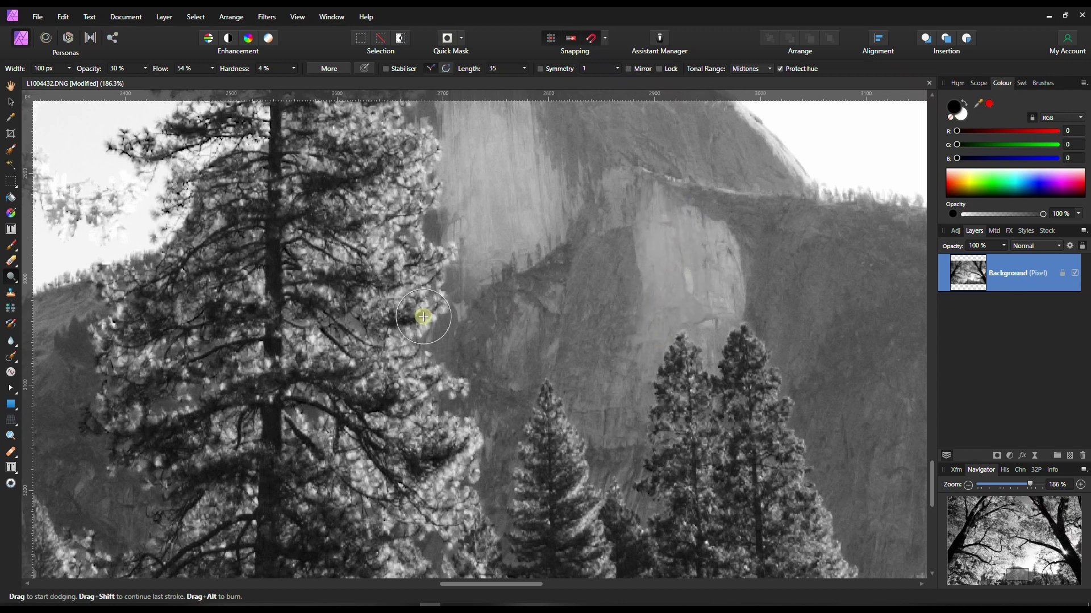
key(ctrl+0)
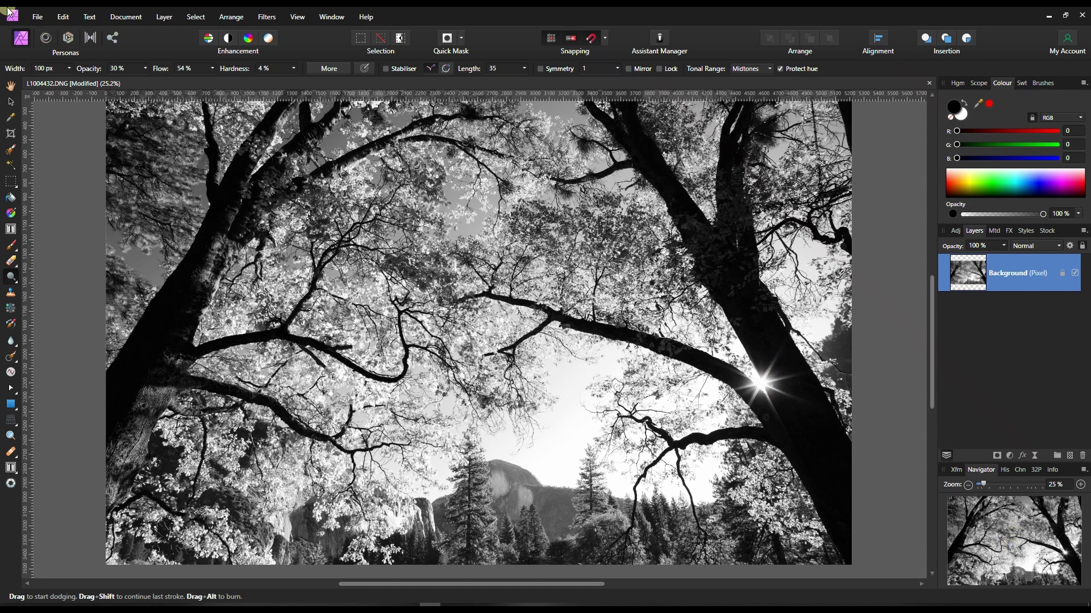
- Export the photo as best-quality JPEG L1004432.jpg into the leica folder
click(40, 17)
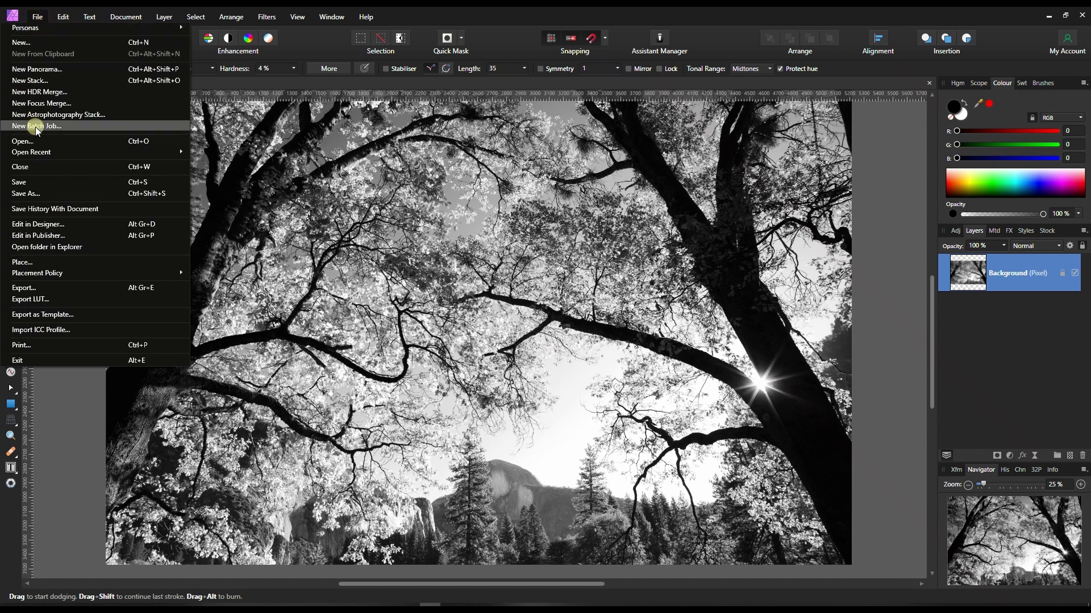
click(29, 287)
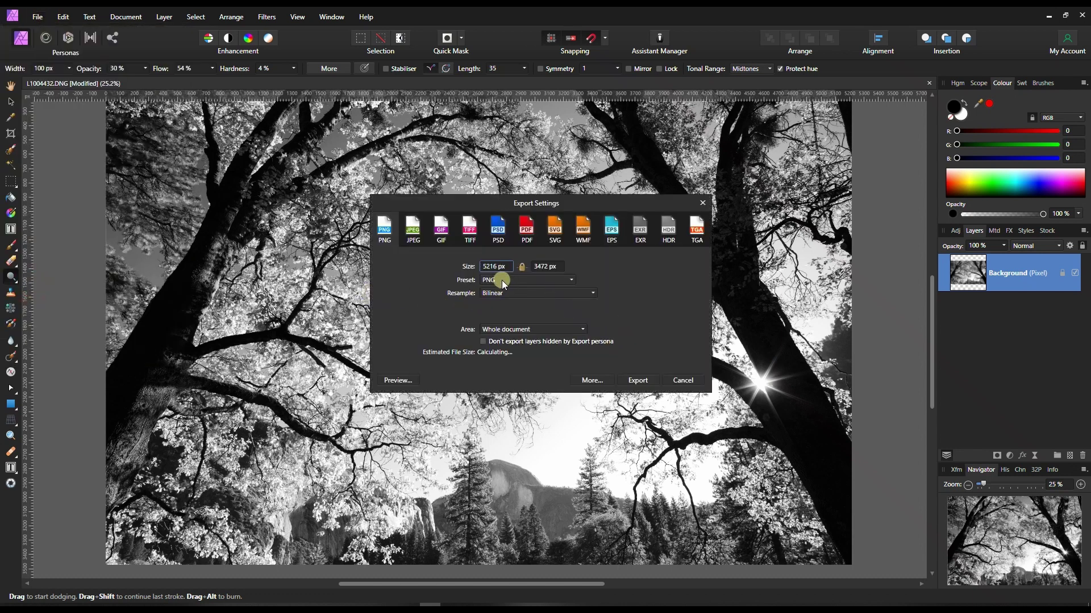
click(413, 228)
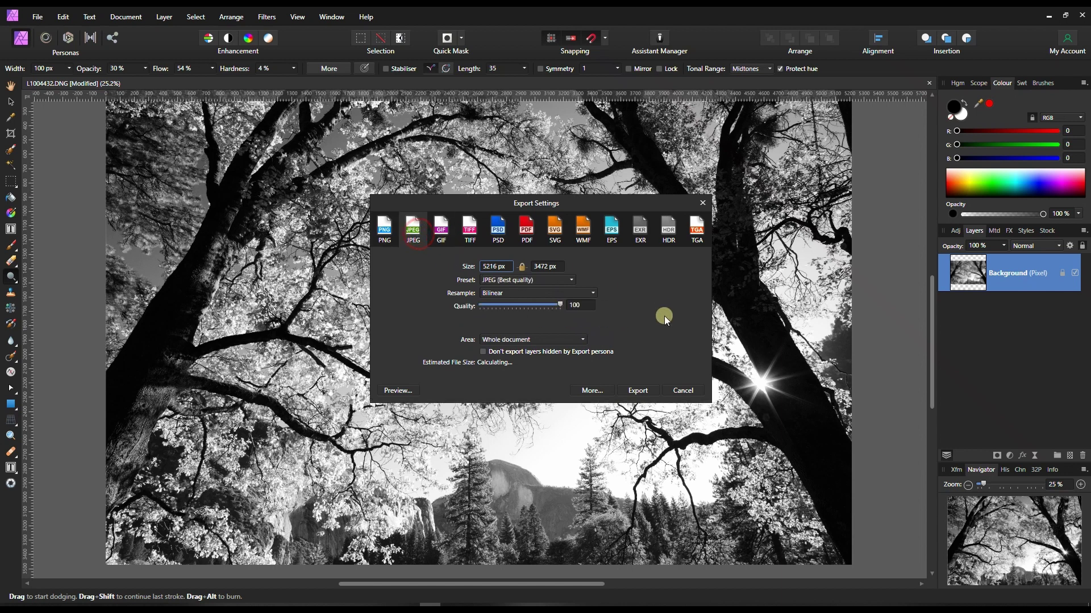
click(637, 391)
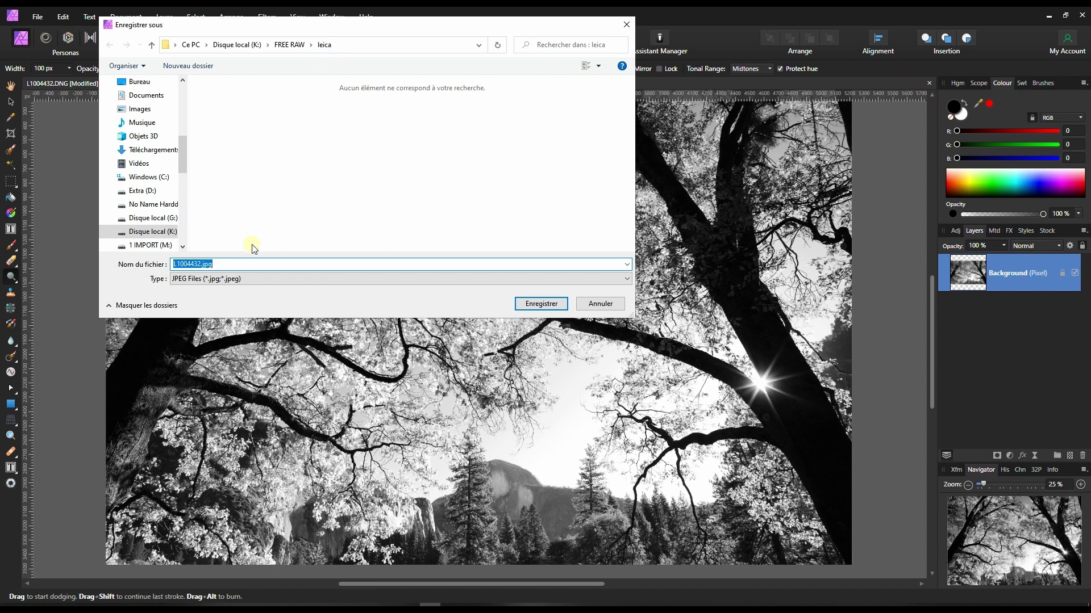
click(536, 305)
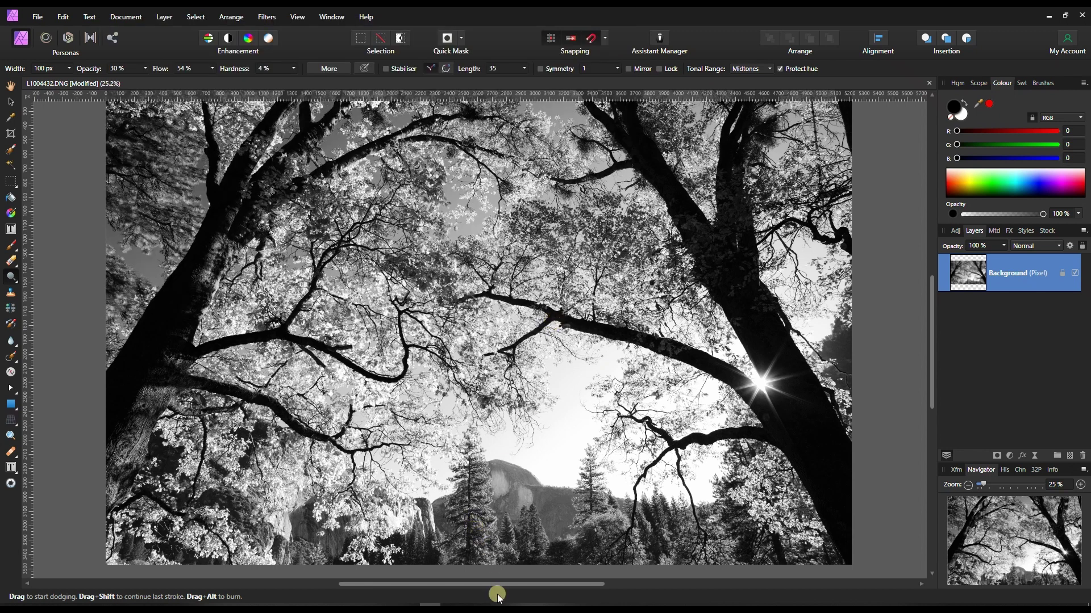
- Bring up the leica folder and view L1004432.jpg in the image viewer
mouse_move(492, 605)
click(427, 575)
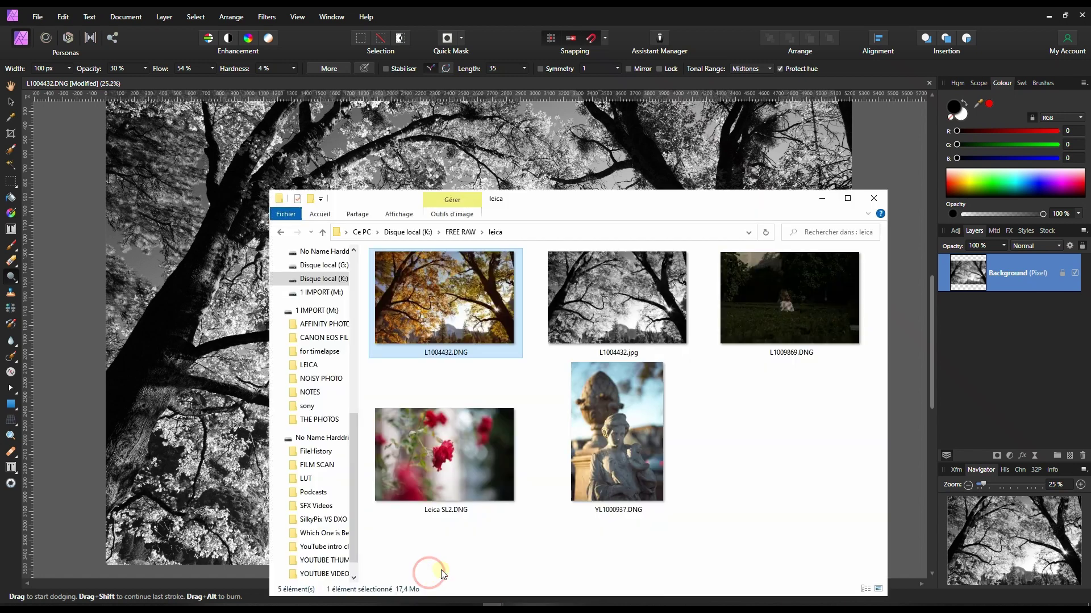
double_click(571, 288)
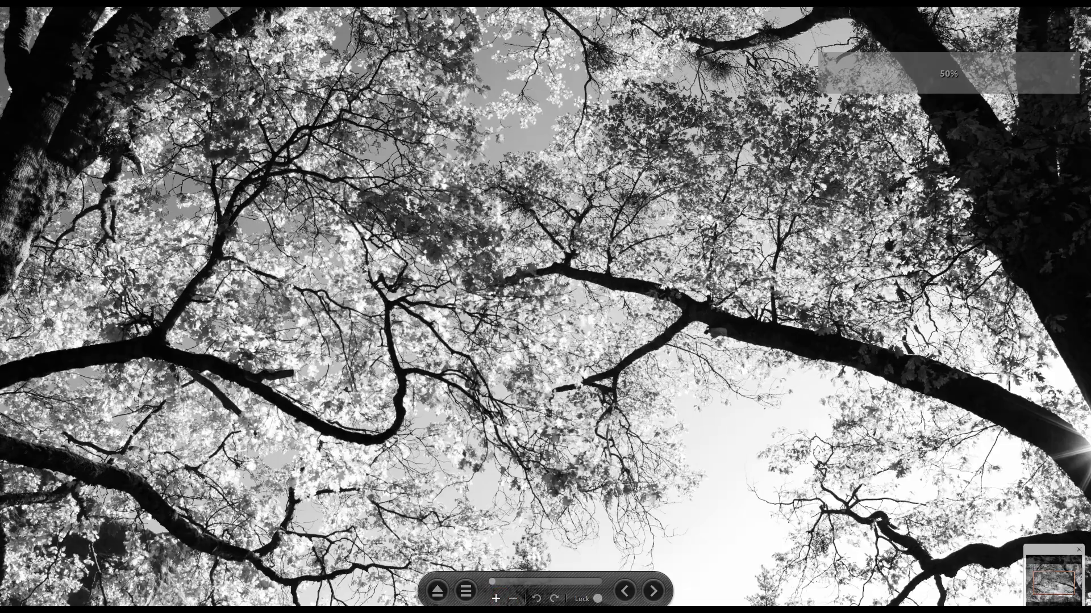
click(497, 599)
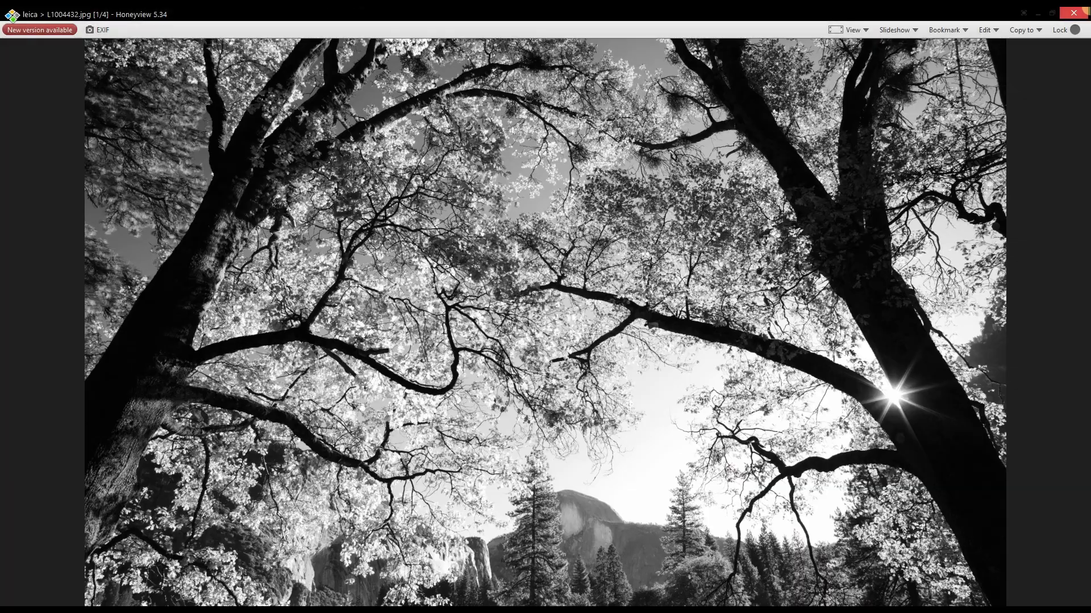
- Reload L1004432.DNG into Affinity Photo and turn on the highlight clipping alarm
click(1076, 13)
drag(484, 308, 220, 268)
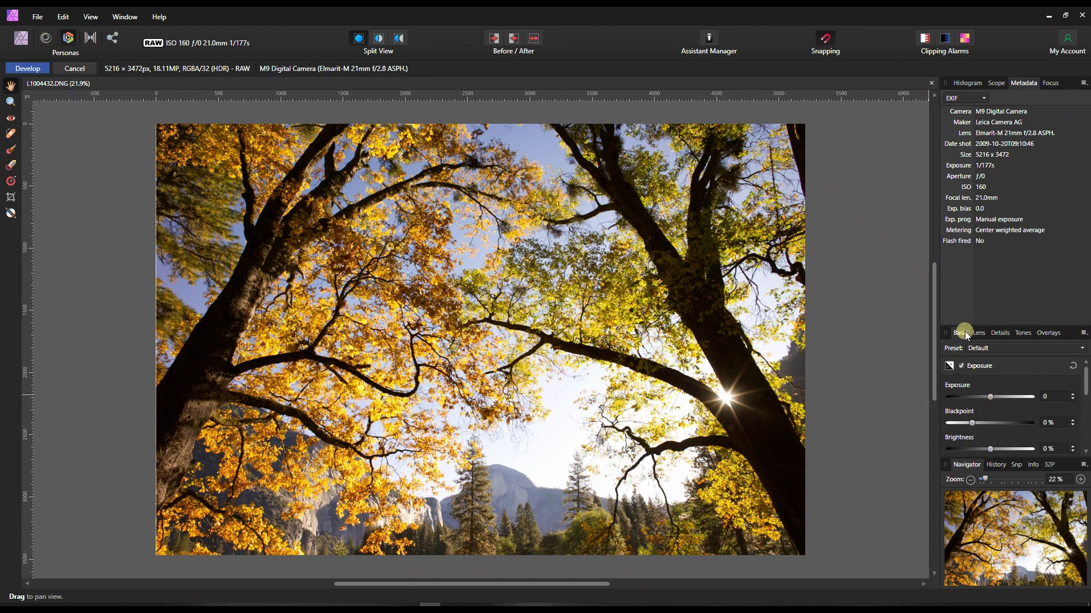
click(925, 38)
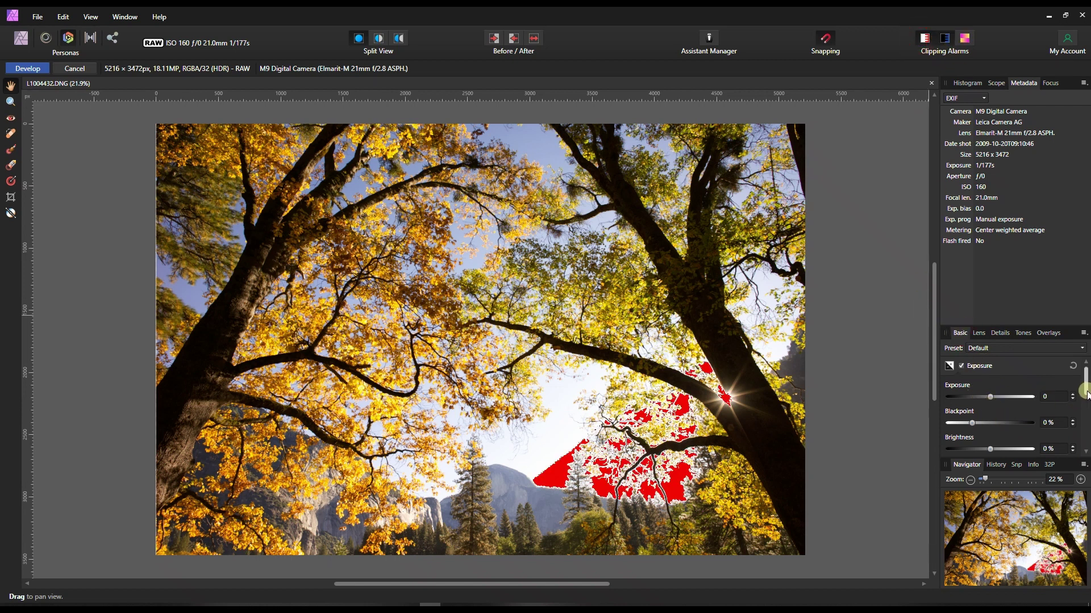
- Enable Shadows & Highlights and lower Highlights to -27% to recover clipping
drag(1086, 389, 1086, 447)
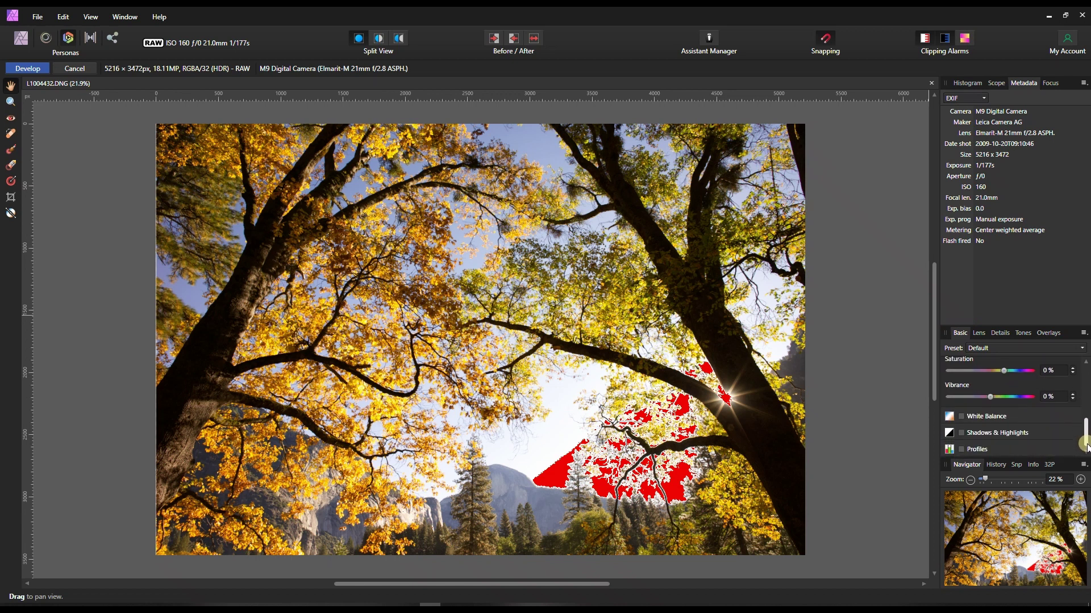
click(986, 433)
drag(980, 439, 981, 440)
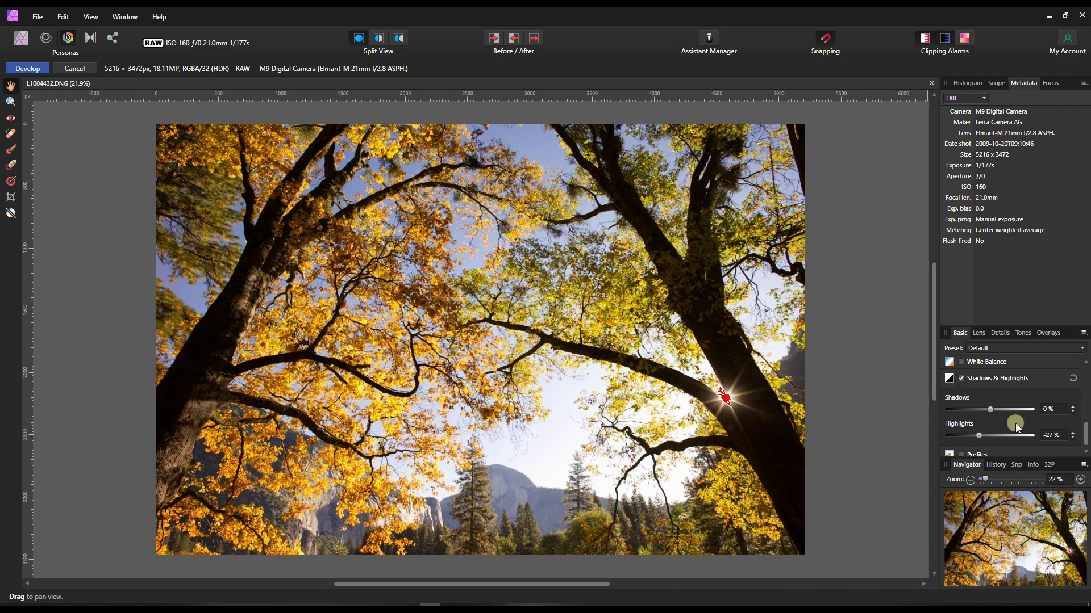
drag(1085, 427, 1086, 417)
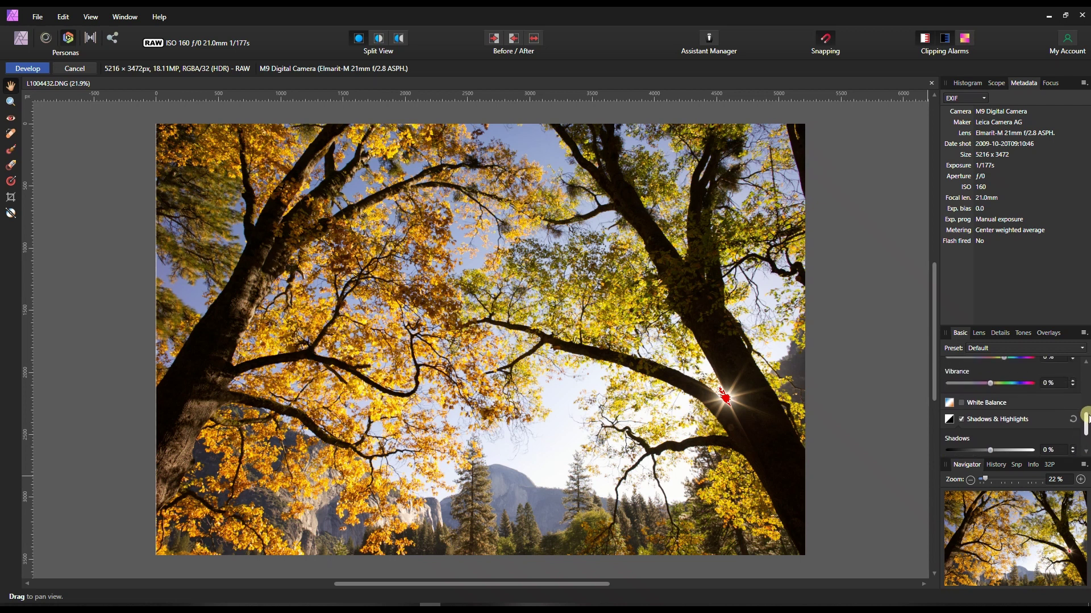
- Turn on White Balance at 8605 K and raise Clarity to 2%, checking the branches at 64%
click(1008, 410)
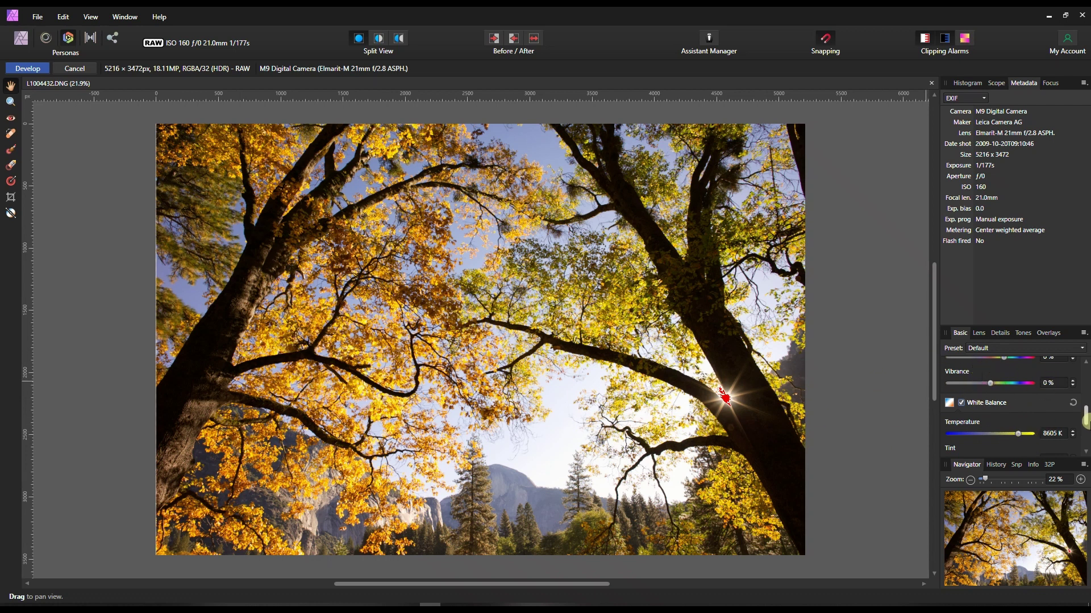
drag(1086, 414, 1085, 393)
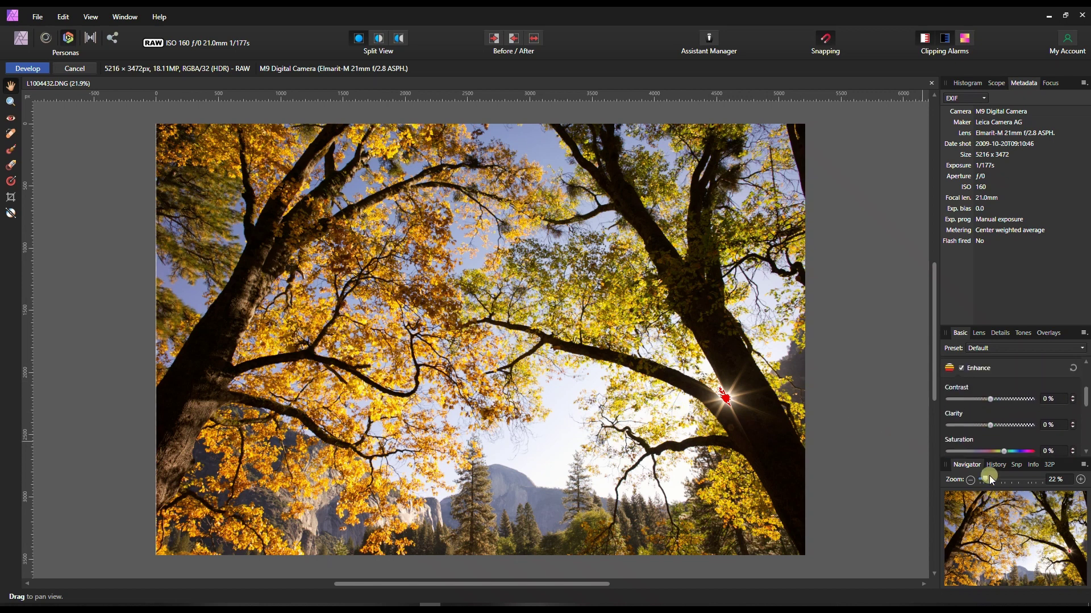
drag(989, 475, 996, 475)
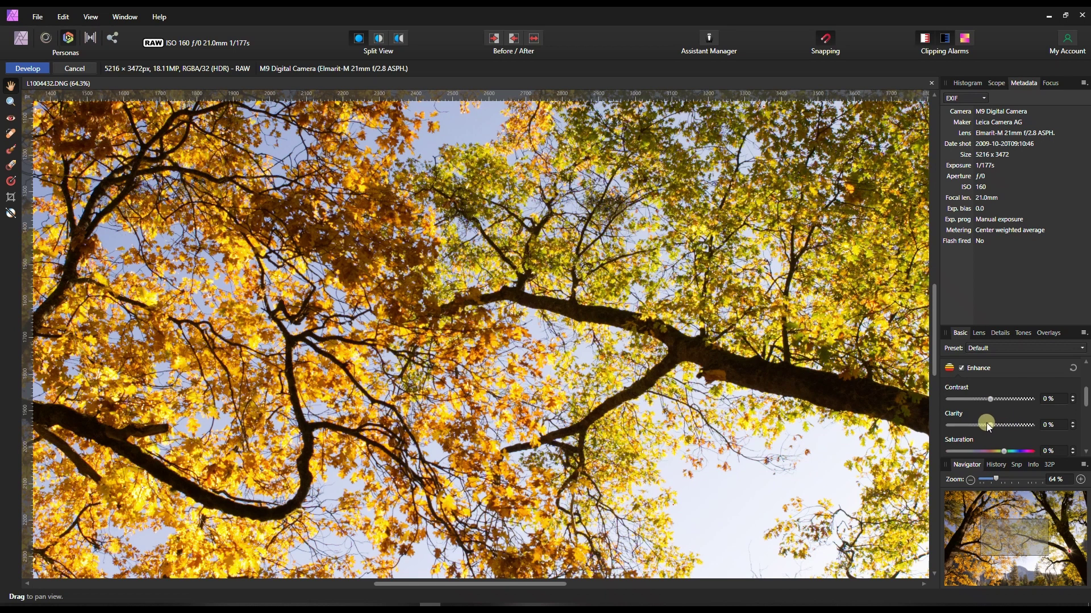
click(991, 425)
scroll(1013, 544, down, 5)
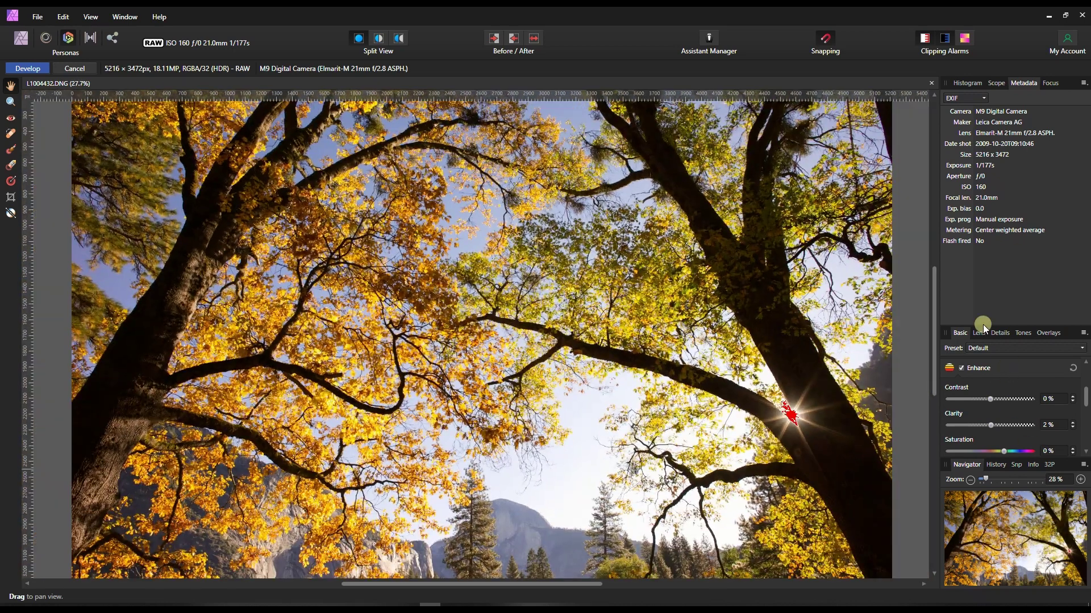
- In the Lens settings, turn on defringing and chromatic aberration reduction
click(978, 333)
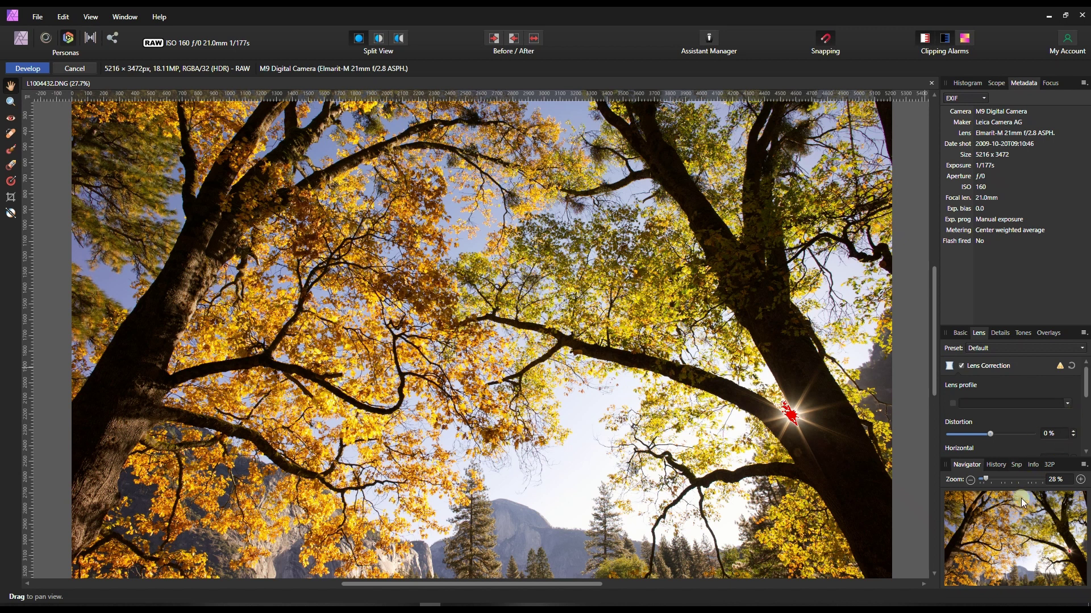
scroll(1016, 517, down, 2)
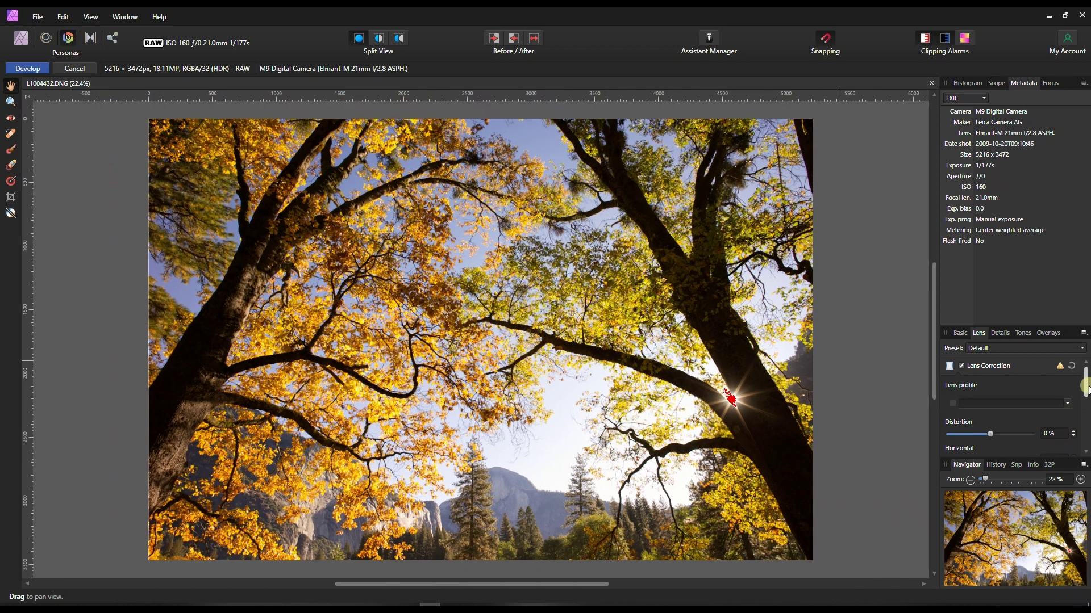
drag(1087, 386, 1087, 439)
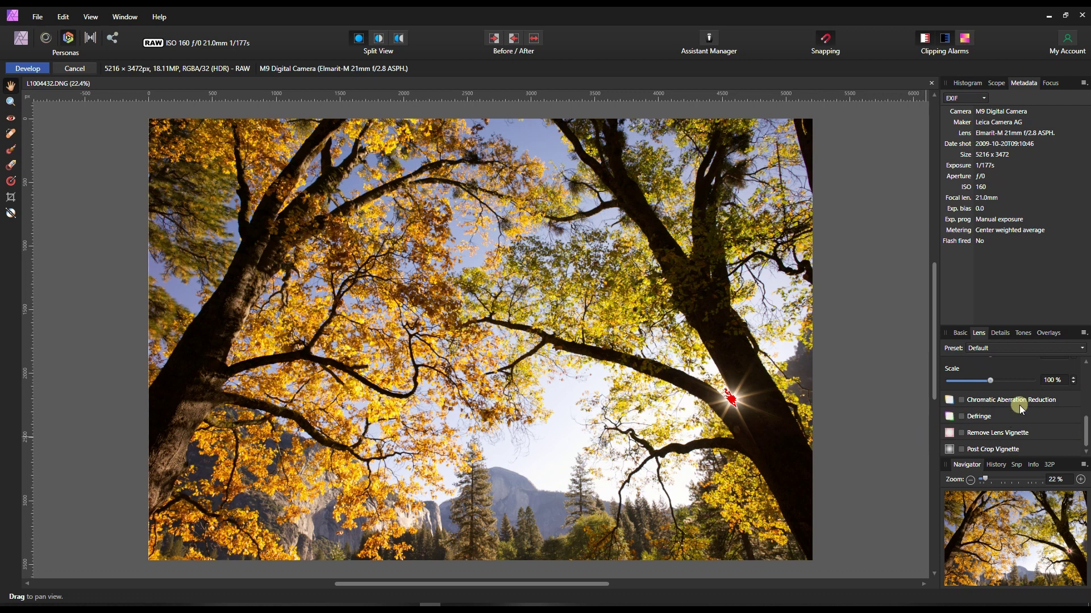
click(926, 39)
click(962, 417)
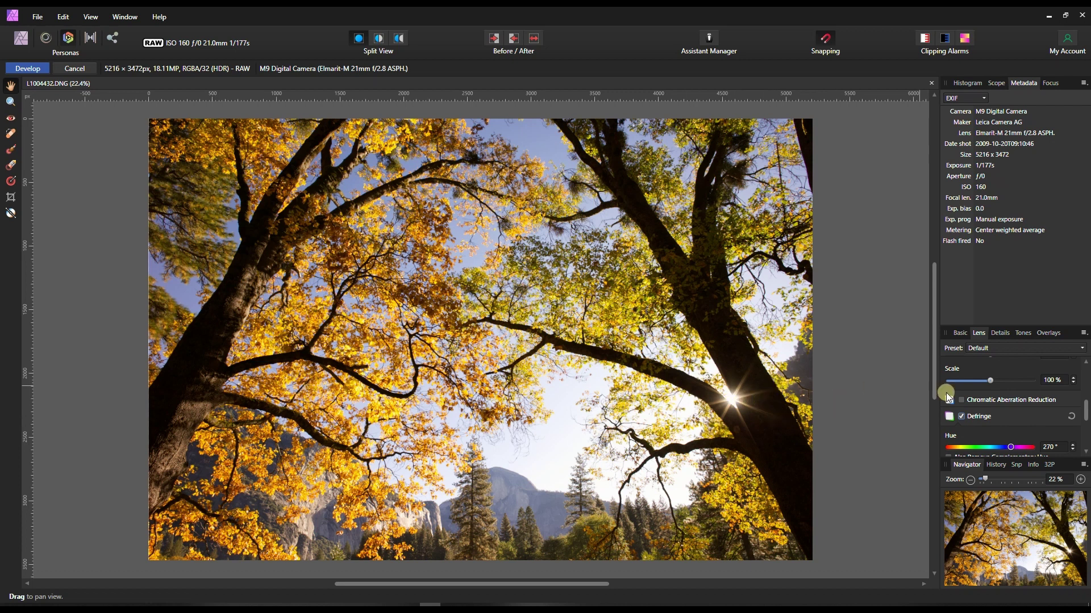
click(961, 399)
- Compare Remove Lens Vignette off and on, leave it on, and enable Detail Refinement sharpening
scroll(1063, 392, up, 3)
scroll(1045, 379, down, 1)
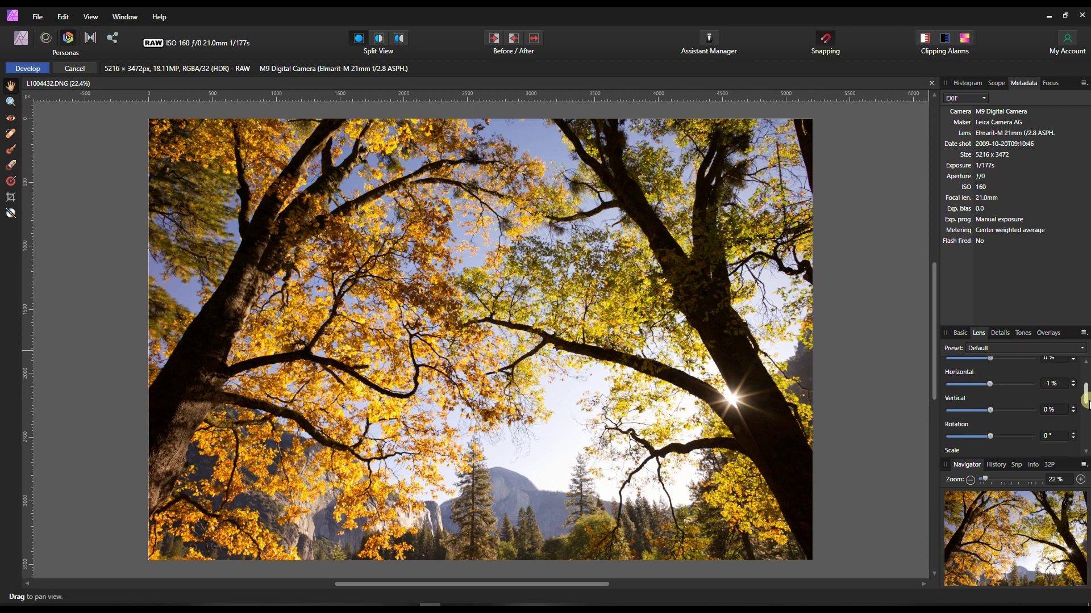
drag(1086, 394, 964, 435)
click(962, 434)
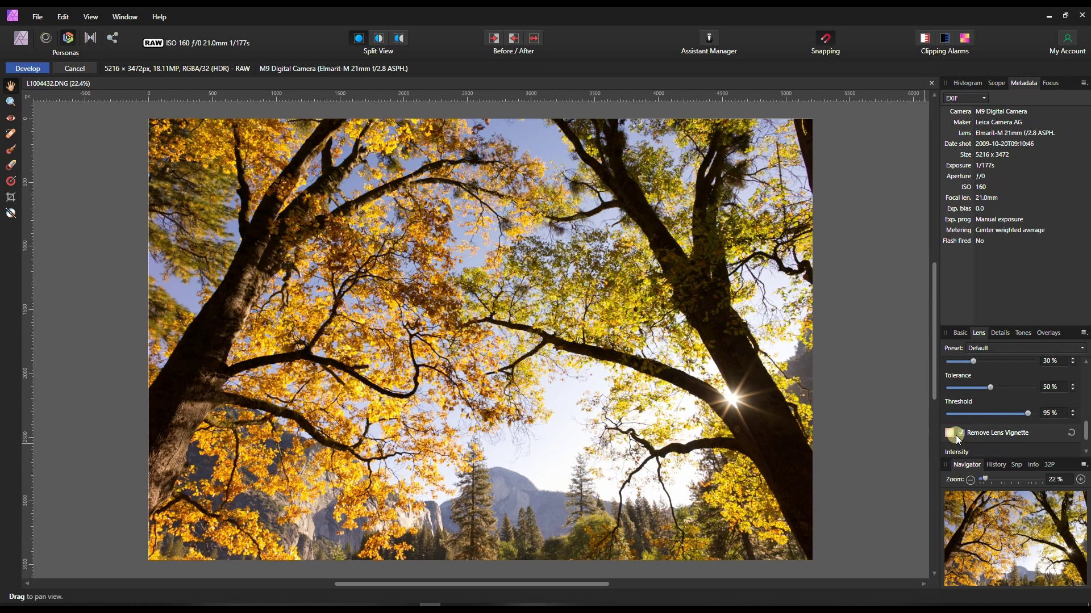
click(961, 434)
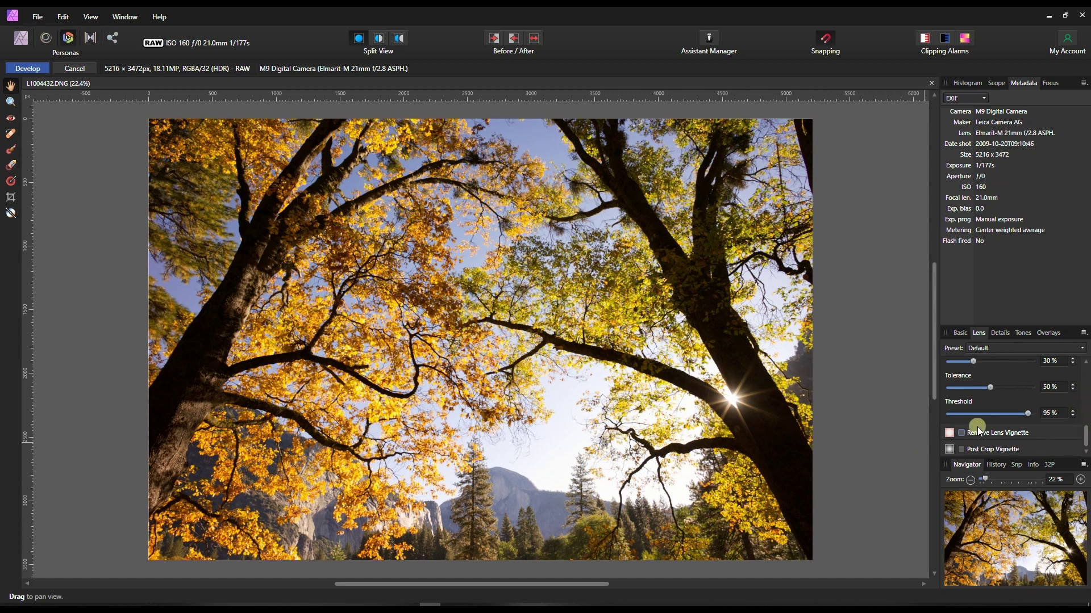
click(961, 433)
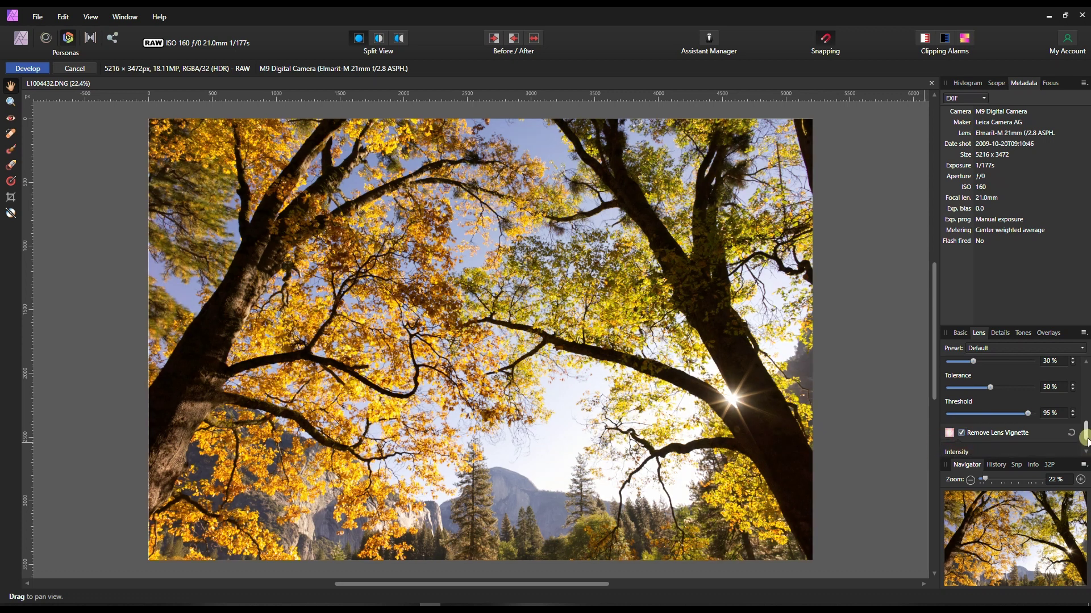
drag(1085, 434, 1085, 392)
click(1001, 334)
click(960, 366)
- Set Detail Refinement sharpening to 11% radius and 8% amount
click(957, 397)
scroll(997, 531, down, 2)
scroll(1013, 522, up, 8)
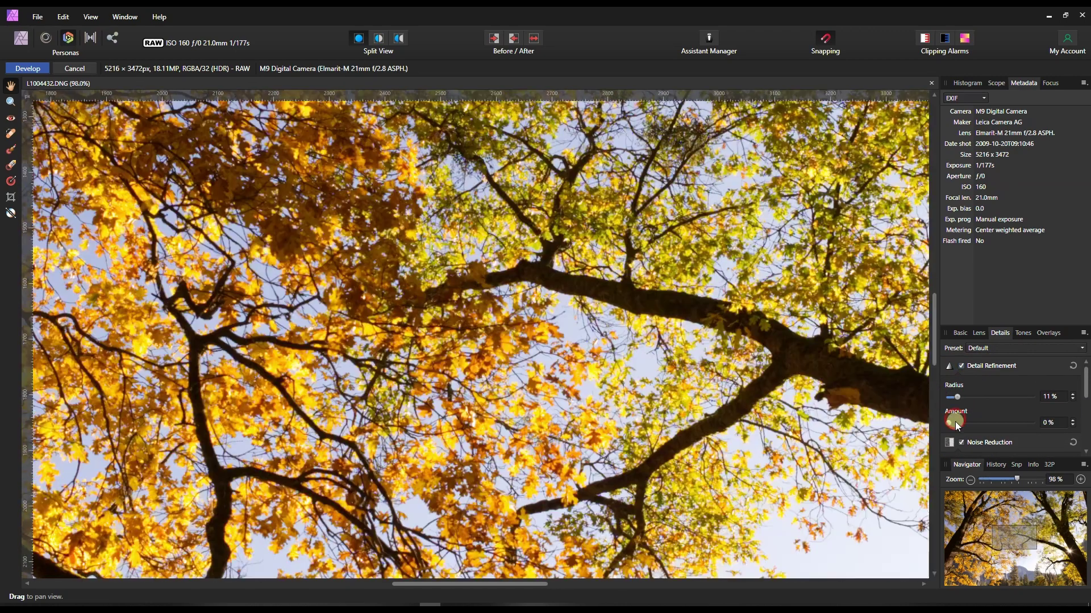
click(955, 423)
scroll(999, 397, down, 2)
scroll(1016, 375, up, 2)
scroll(998, 516, down, 8)
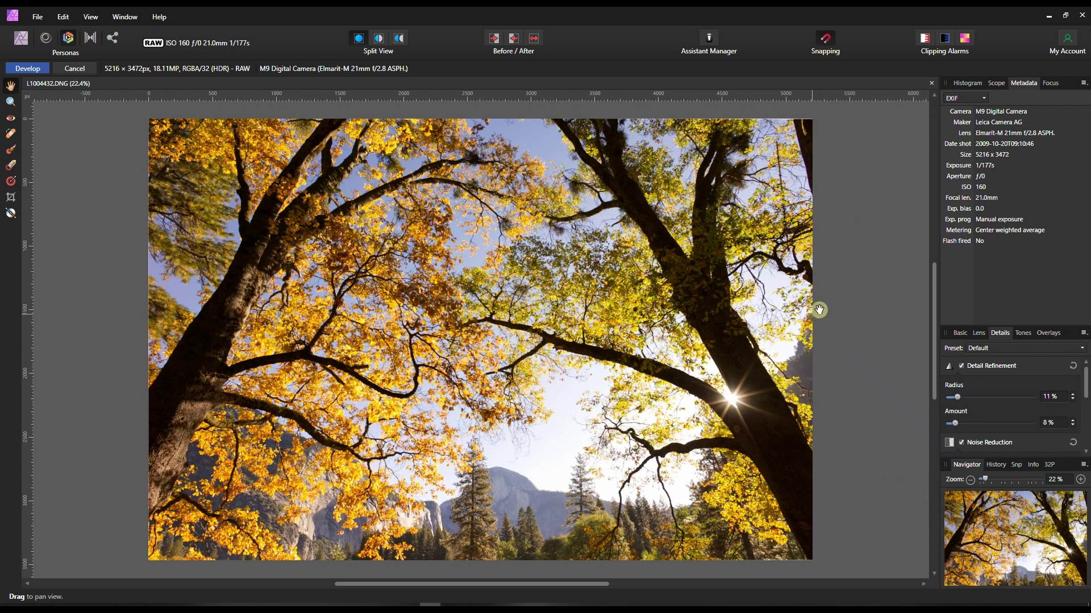
- Enable the Tones curve, pull shadows down, lift midtones, and develop the raw
click(1023, 335)
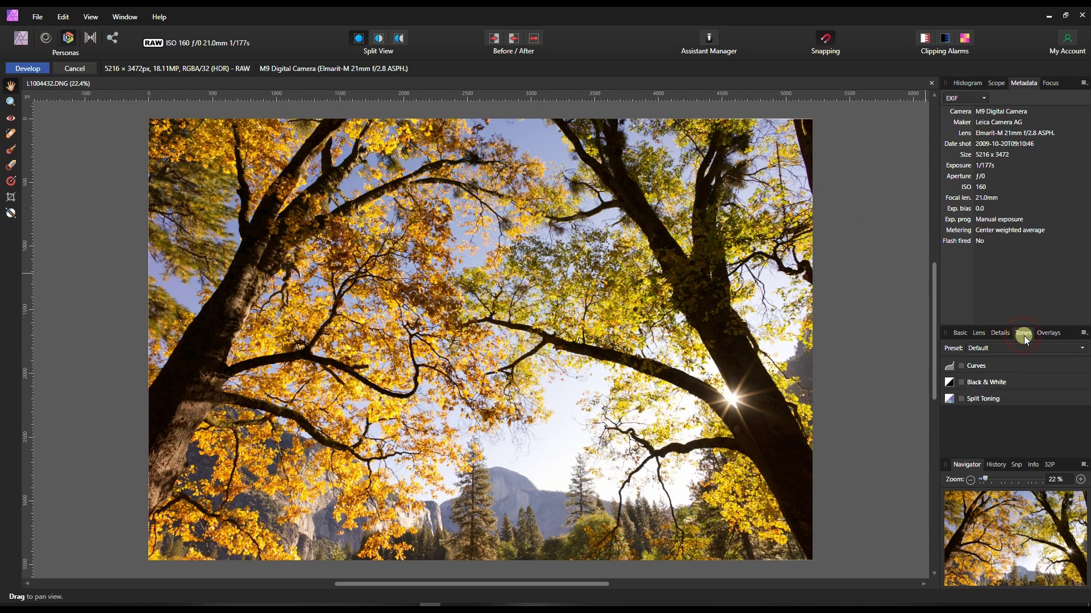
click(1001, 367)
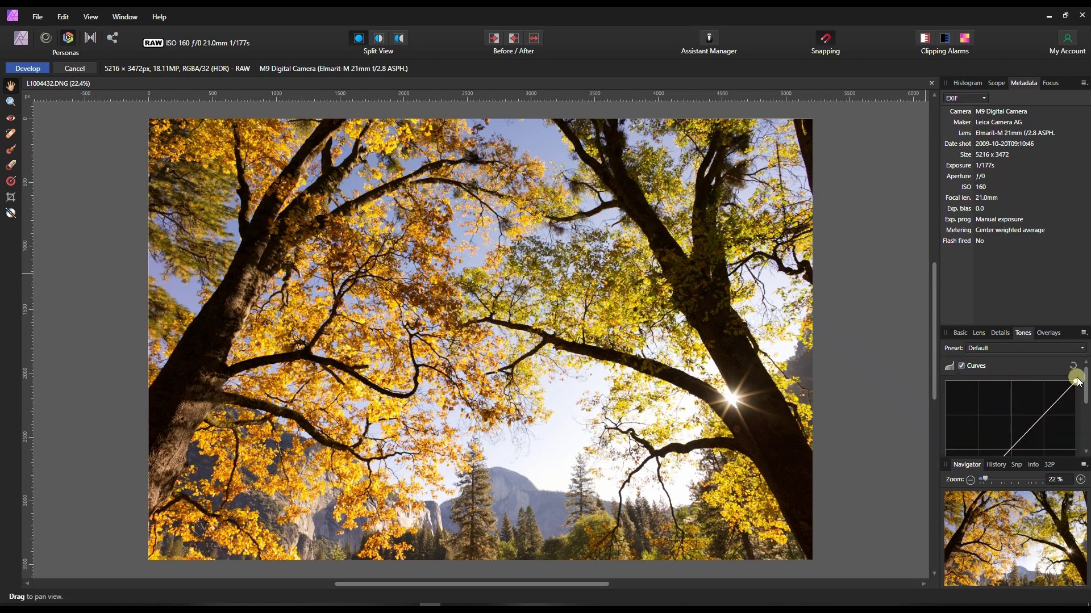
scroll(1083, 381, down, 2)
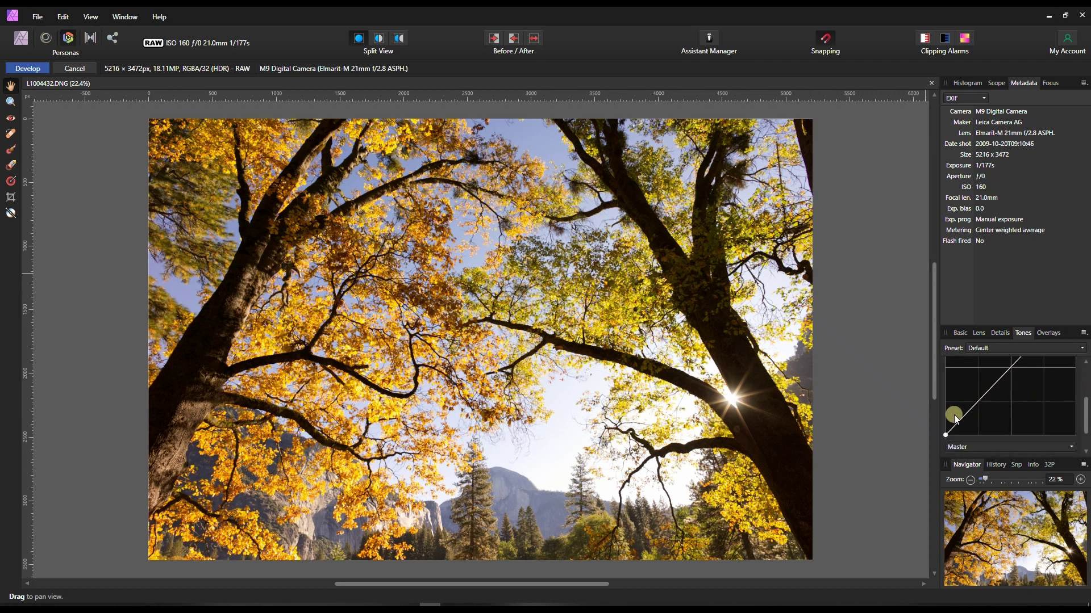
mouse_move(946, 435)
mouse_down()
mouse_move(947, 453)
mouse_move(954, 443)
mouse_up()
click(959, 436)
drag(962, 440, 961, 444)
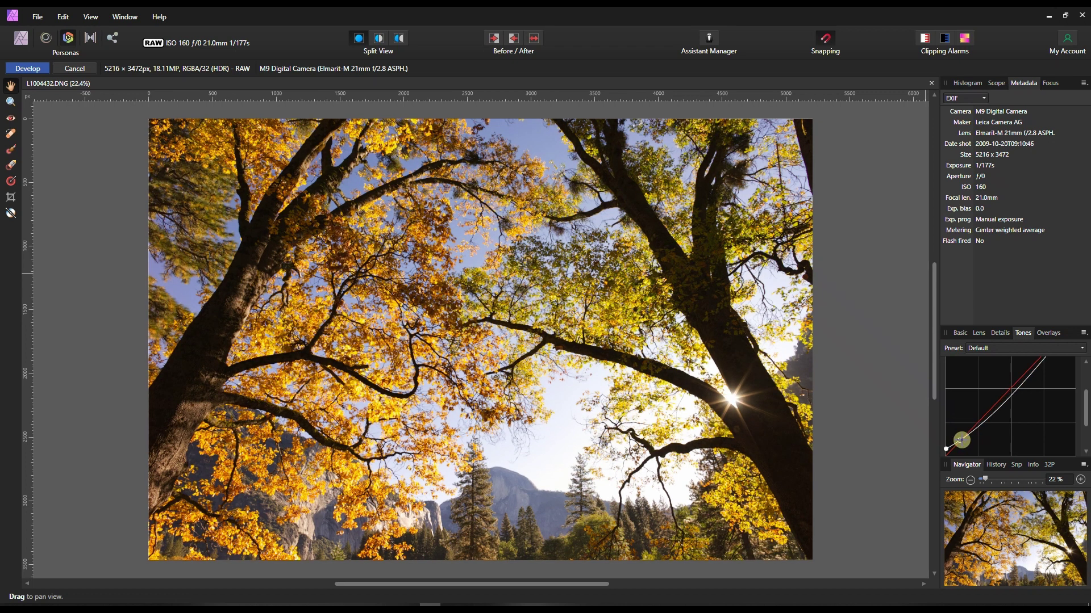
drag(1000, 406, 998, 403)
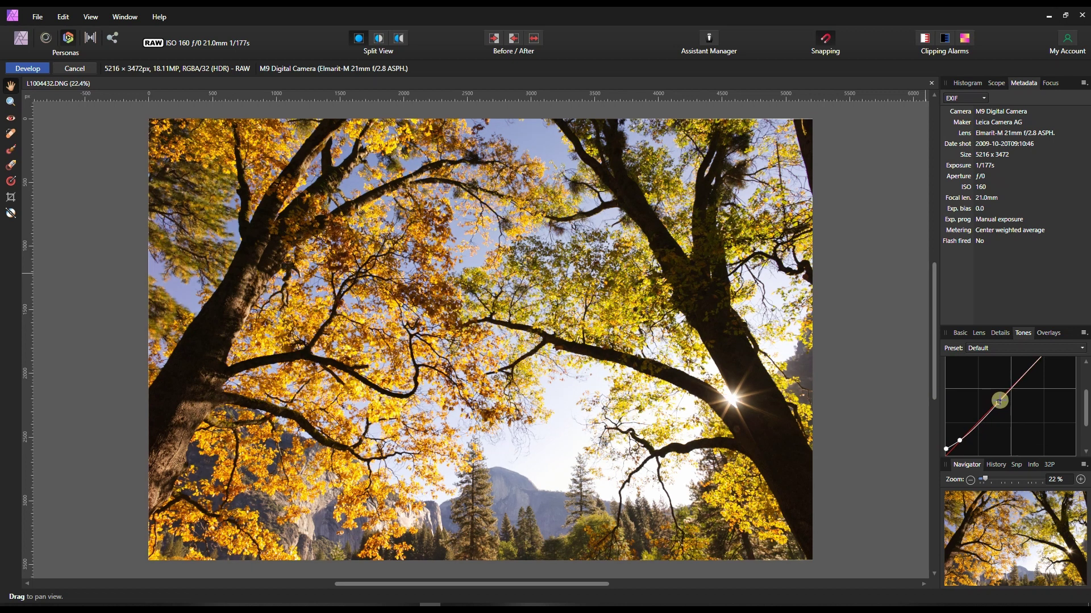
scroll(957, 423, down, 1)
drag(961, 426, 959, 418)
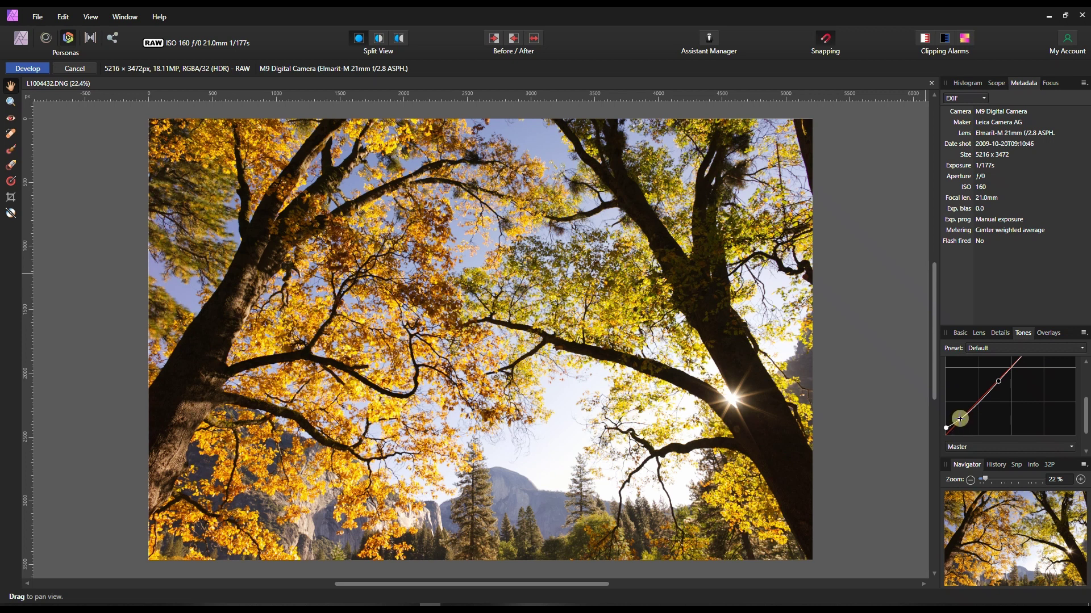
click(28, 69)
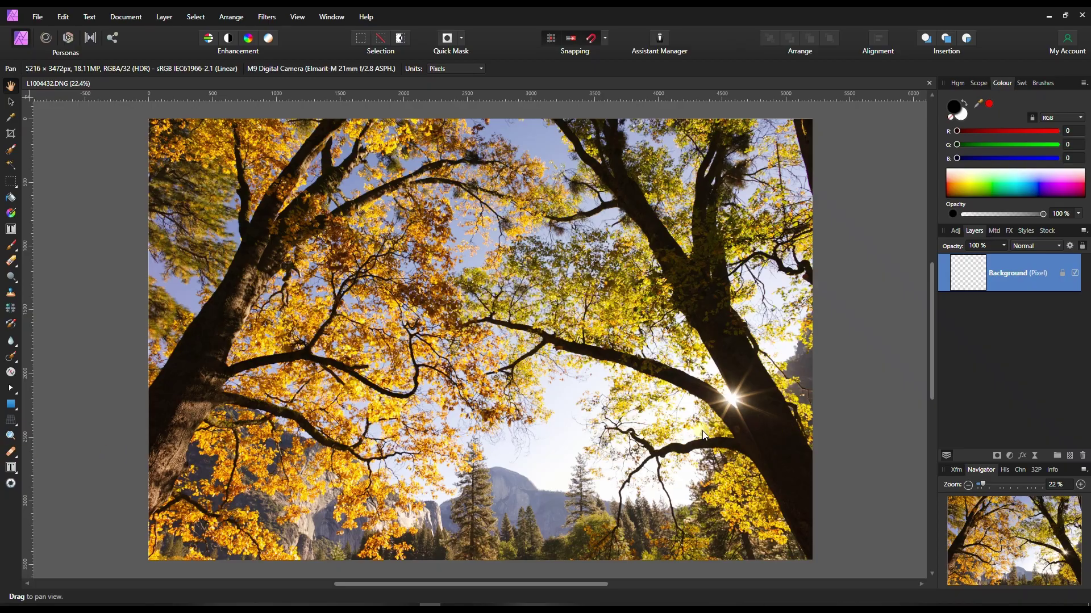
- Zoom into the cliff and select the Dodge Brush Tool (midtones, 30% opacity)
scroll(1005, 541, up, 4)
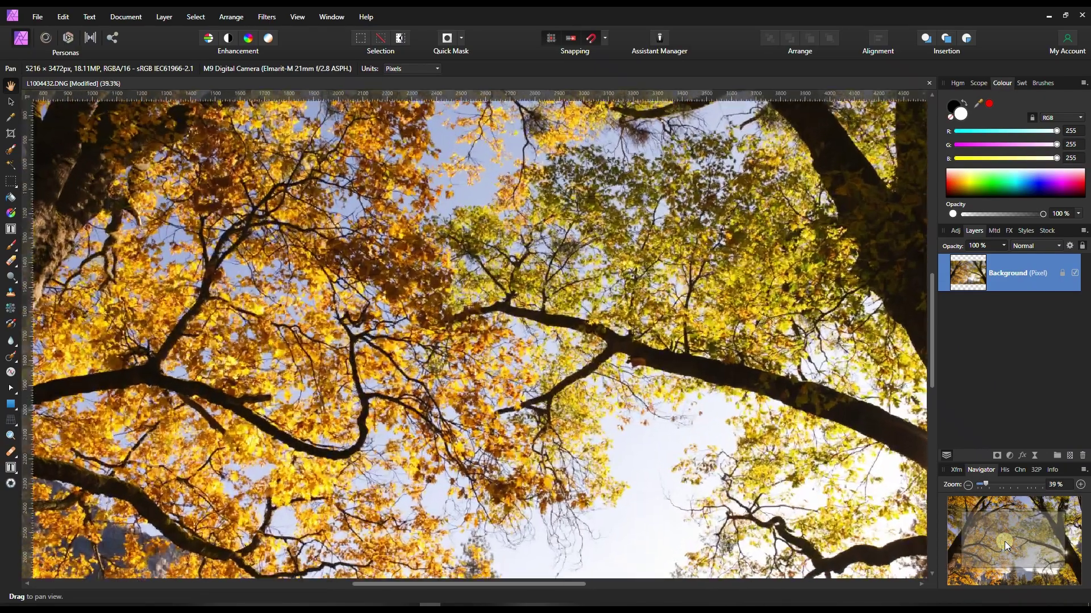
click(1017, 565)
drag(1018, 565, 1018, 579)
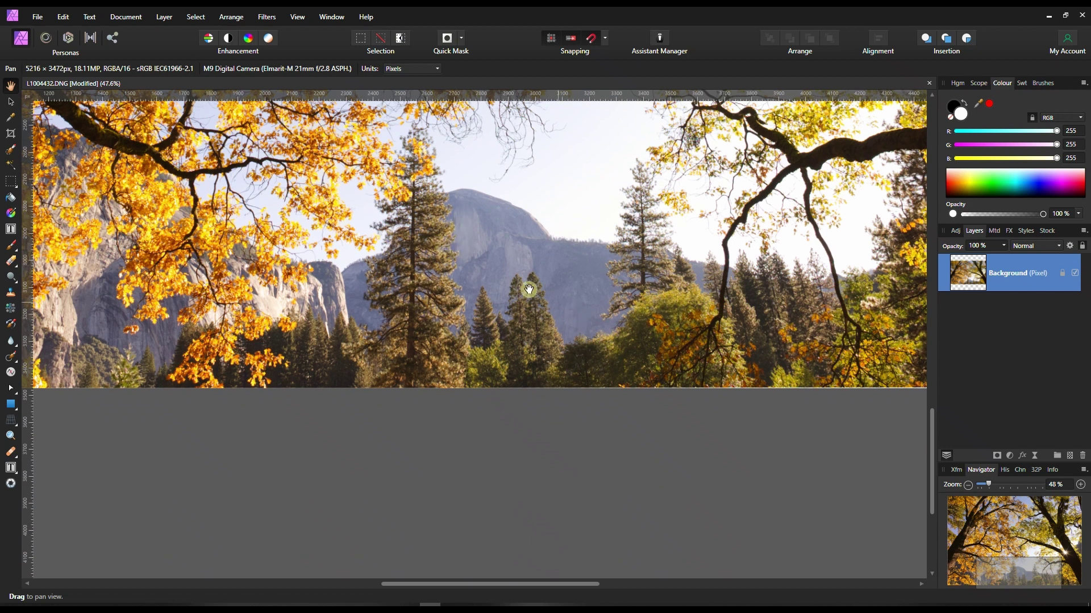
scroll(482, 267, up, 2)
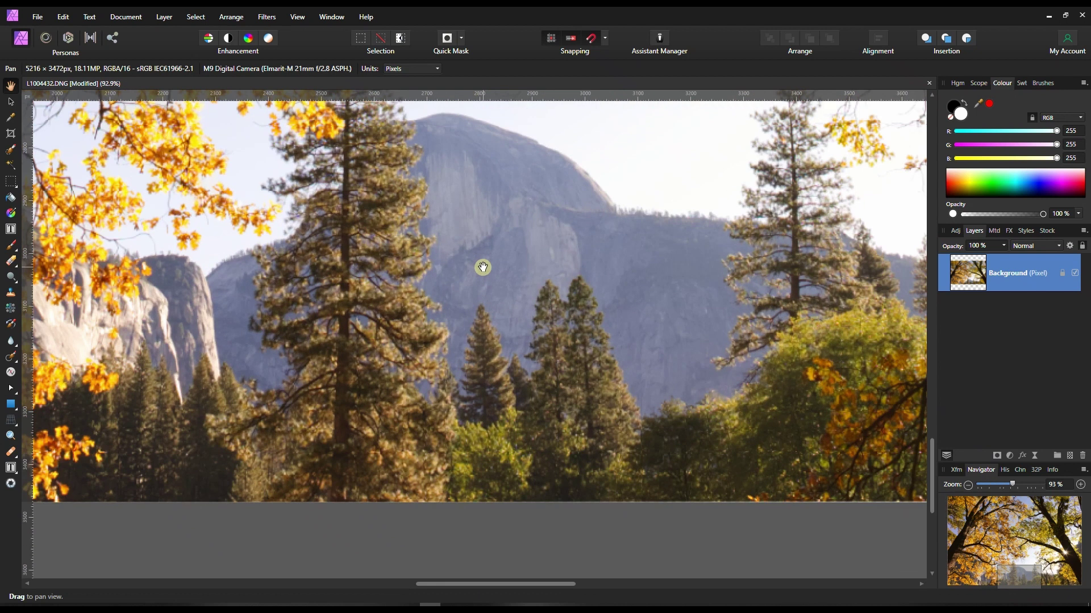
scroll(619, 318, up, 1)
scroll(671, 348, up, 2)
scroll(670, 348, down, 1)
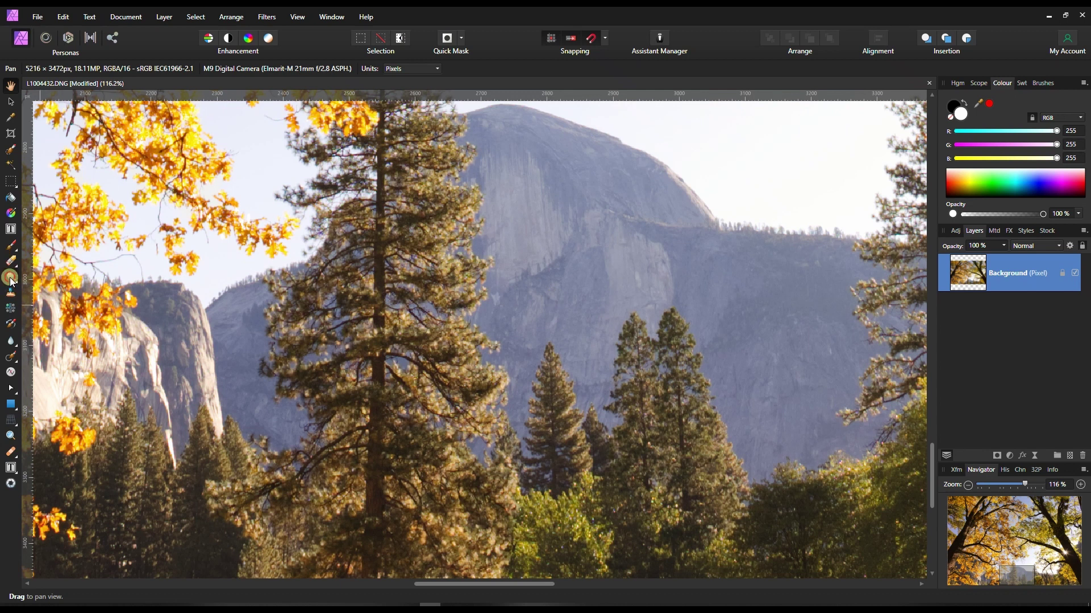
click(11, 278)
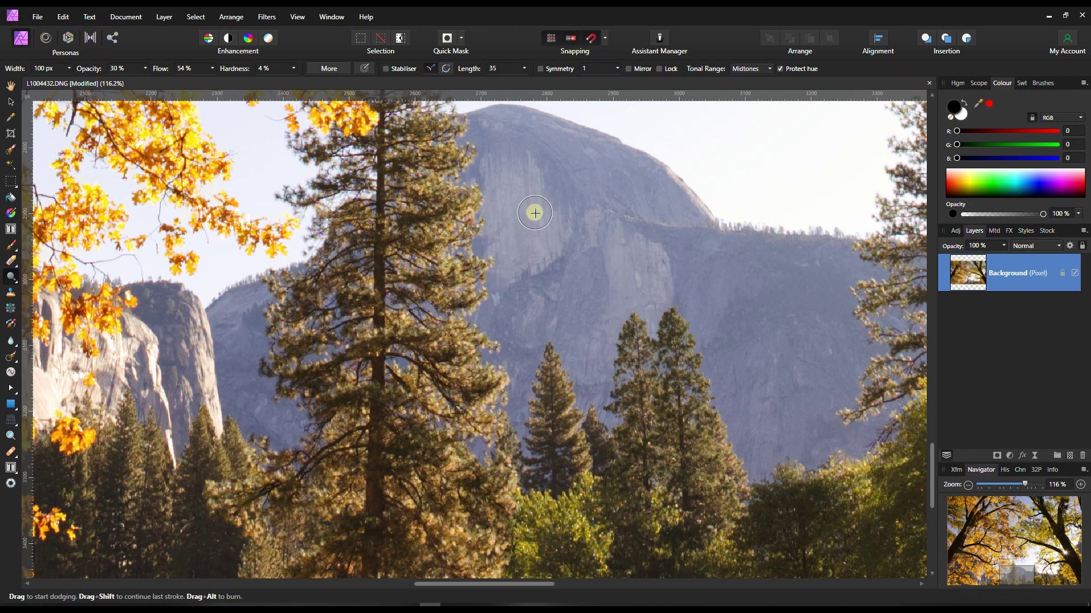
- Dodge the grey granite cliff face behind the pines with several gentle strokes
scroll(530, 211, up, 3)
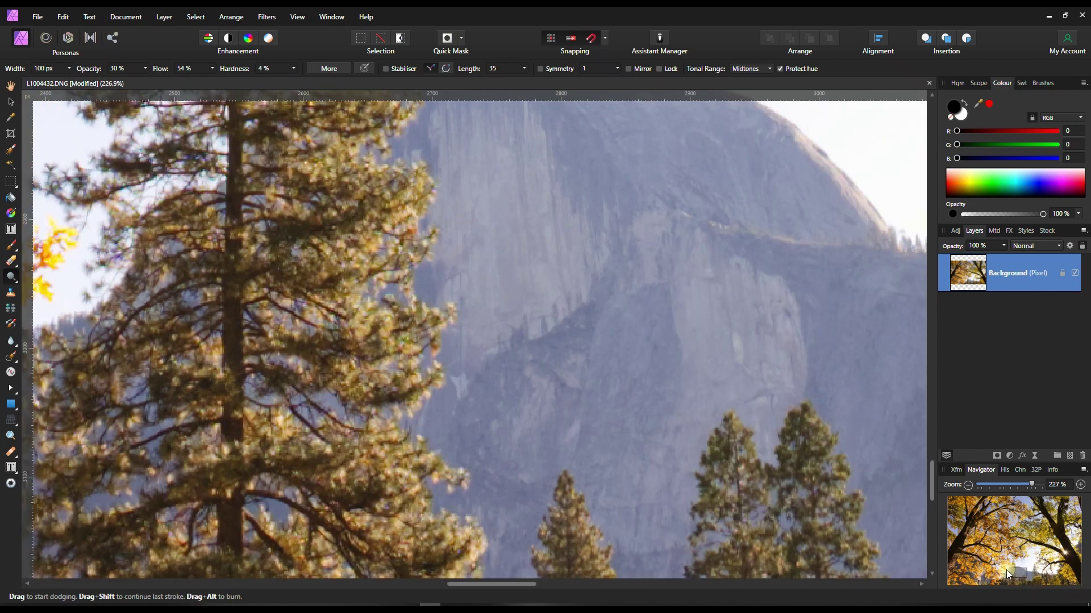
drag(1008, 569, 1013, 572)
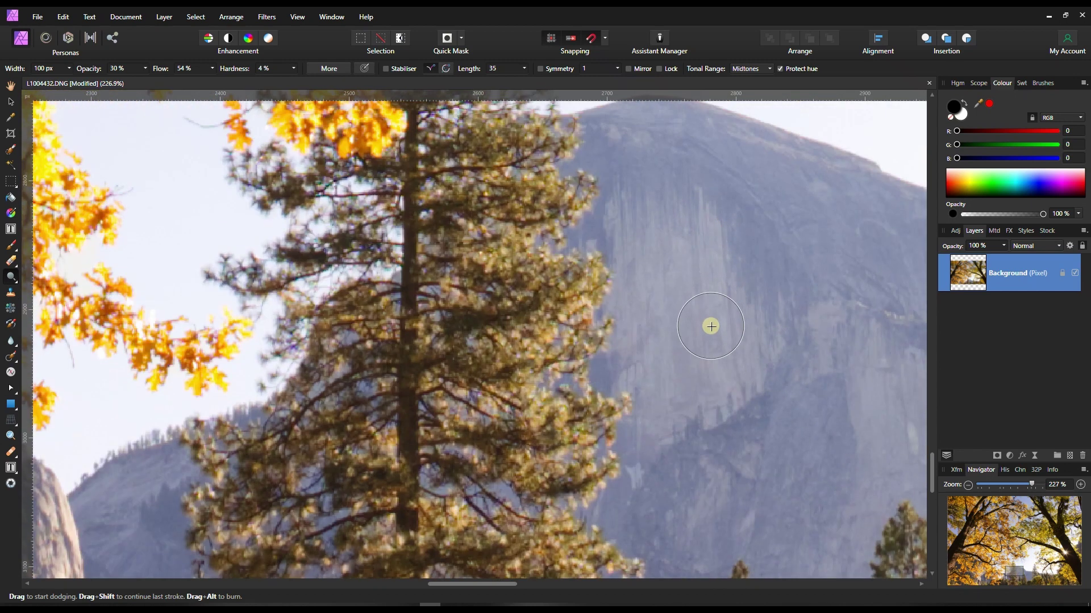
click(704, 268)
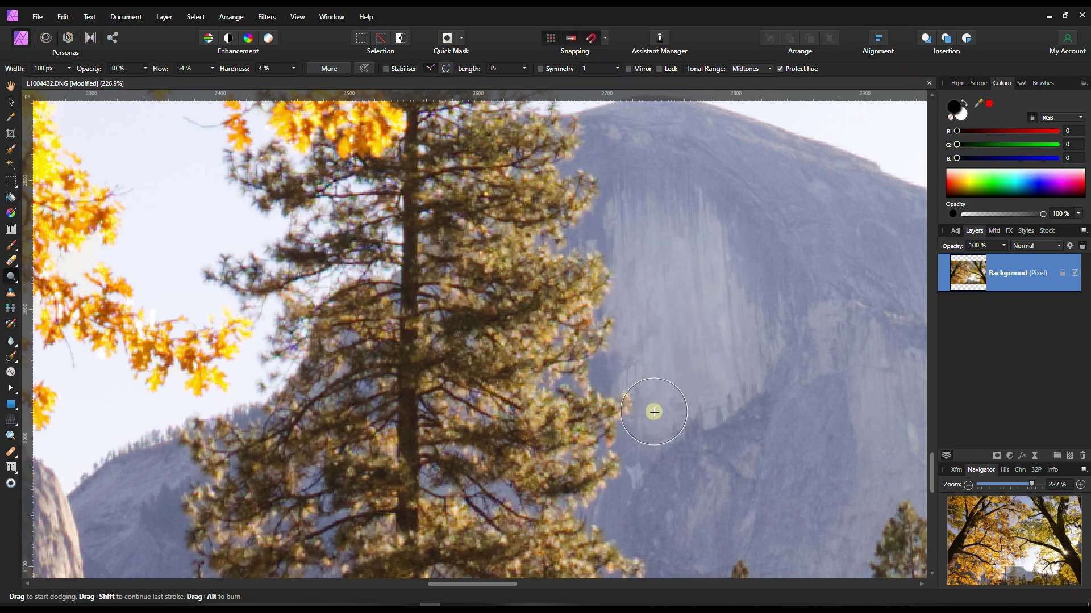
mouse_move(656, 262)
mouse_down()
mouse_move(651, 327)
mouse_move(639, 211)
mouse_move(662, 307)
mouse_move(699, 294)
mouse_move(696, 274)
mouse_move(716, 363)
mouse_move(726, 337)
mouse_move(728, 352)
mouse_move(696, 281)
mouse_move(682, 280)
mouse_move(645, 368)
mouse_move(671, 397)
mouse_up()
drag(1007, 570, 1018, 573)
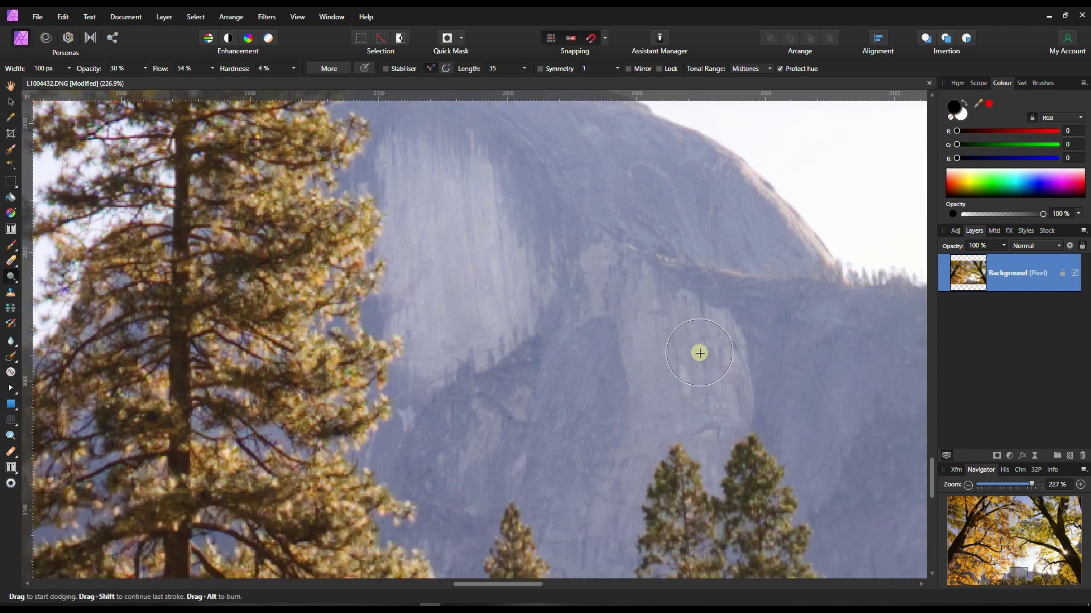
mouse_move(678, 345)
mouse_down()
mouse_move(723, 332)
mouse_move(710, 375)
mouse_move(717, 458)
mouse_move(708, 373)
mouse_move(704, 406)
mouse_move(692, 391)
mouse_move(648, 384)
mouse_move(645, 307)
mouse_move(688, 354)
mouse_move(709, 335)
mouse_move(708, 409)
mouse_move(684, 324)
mouse_move(648, 316)
mouse_move(678, 345)
mouse_move(653, 299)
mouse_move(644, 343)
mouse_up()
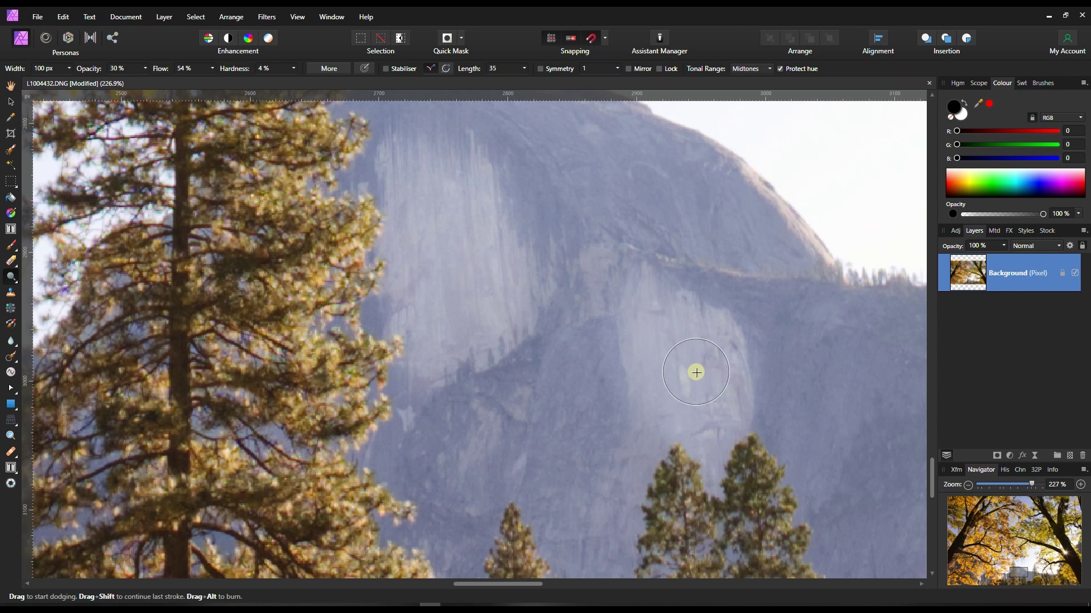
mouse_move(653, 330)
mouse_down()
mouse_move(673, 389)
mouse_move(671, 355)
mouse_move(679, 381)
mouse_move(706, 375)
mouse_move(710, 440)
mouse_move(710, 358)
mouse_move(703, 385)
mouse_move(674, 372)
mouse_up()
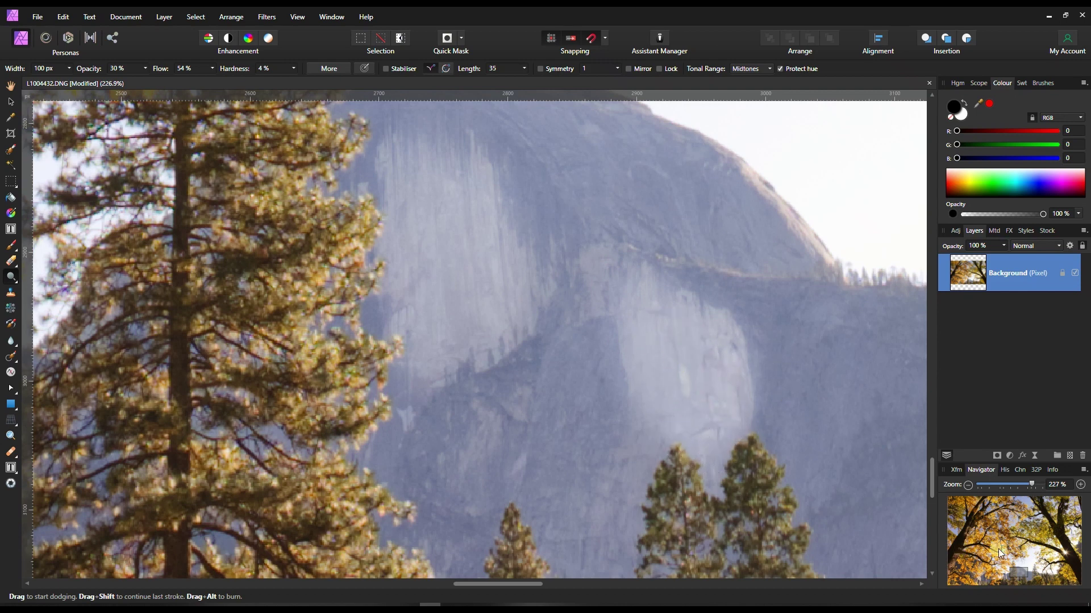
scroll(1002, 540, up, 2)
scroll(1002, 541, down, 8)
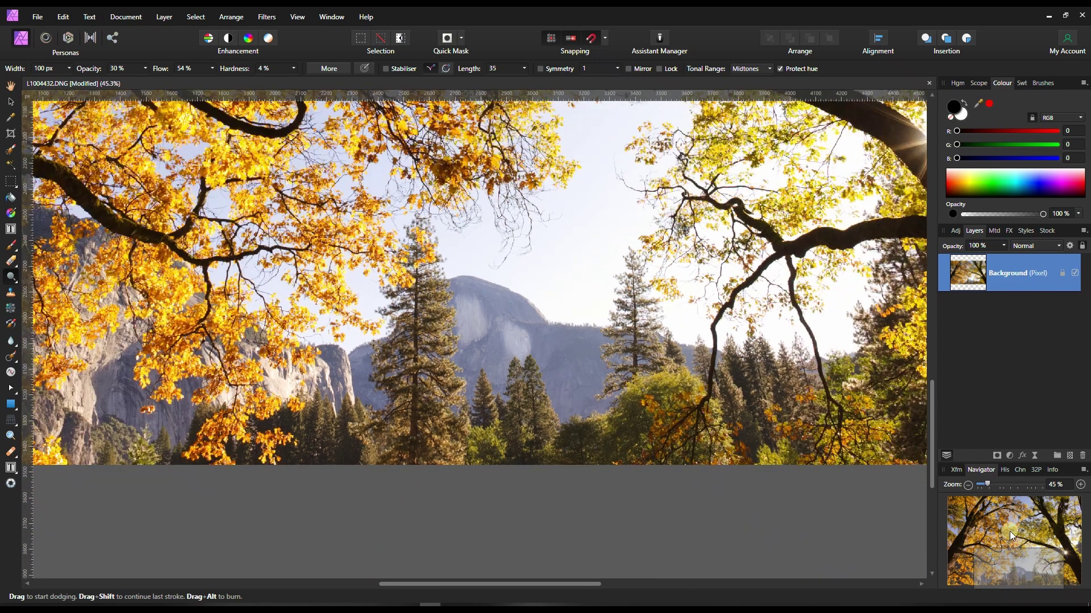
- Export the colour version with default JPEG settings as L10044321.jpg in the leica folder
scroll(1042, 563, down, 1)
mouse_move(1042, 559)
mouse_down()
mouse_move(1029, 540)
mouse_move(1027, 550)
mouse_up()
scroll(1028, 550, down, 3)
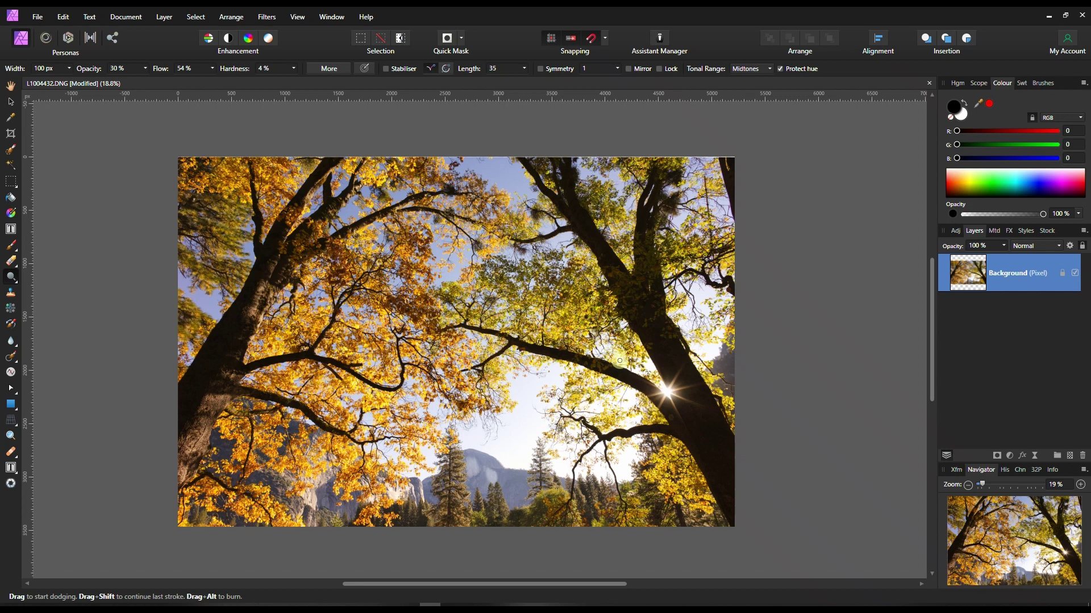
click(38, 17)
click(34, 288)
click(648, 369)
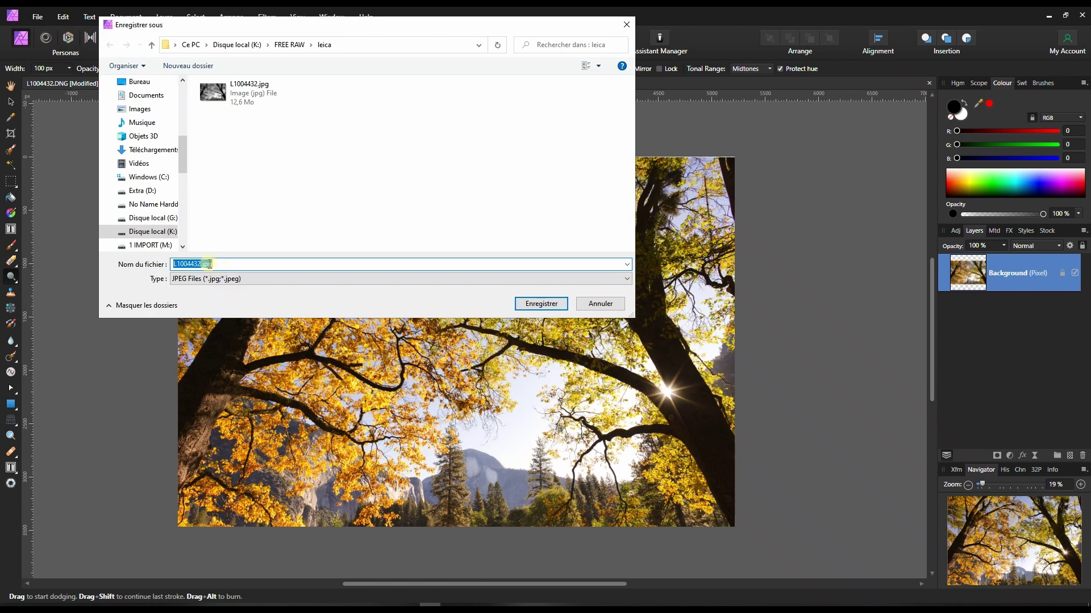
click(203, 264)
text(1)
key(Return)
mouse_move(507, 606)
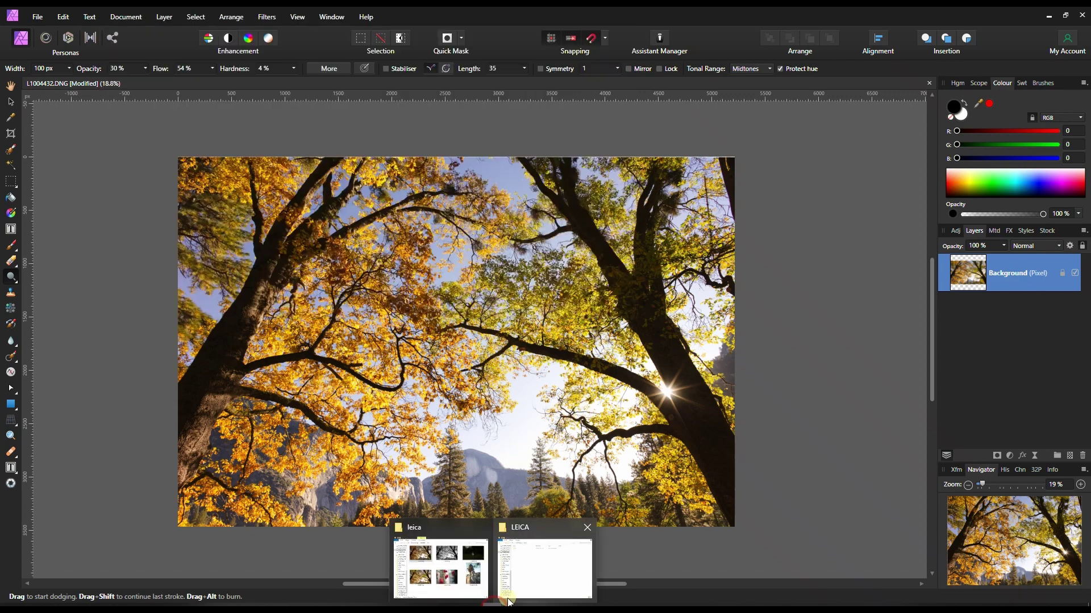
click(456, 573)
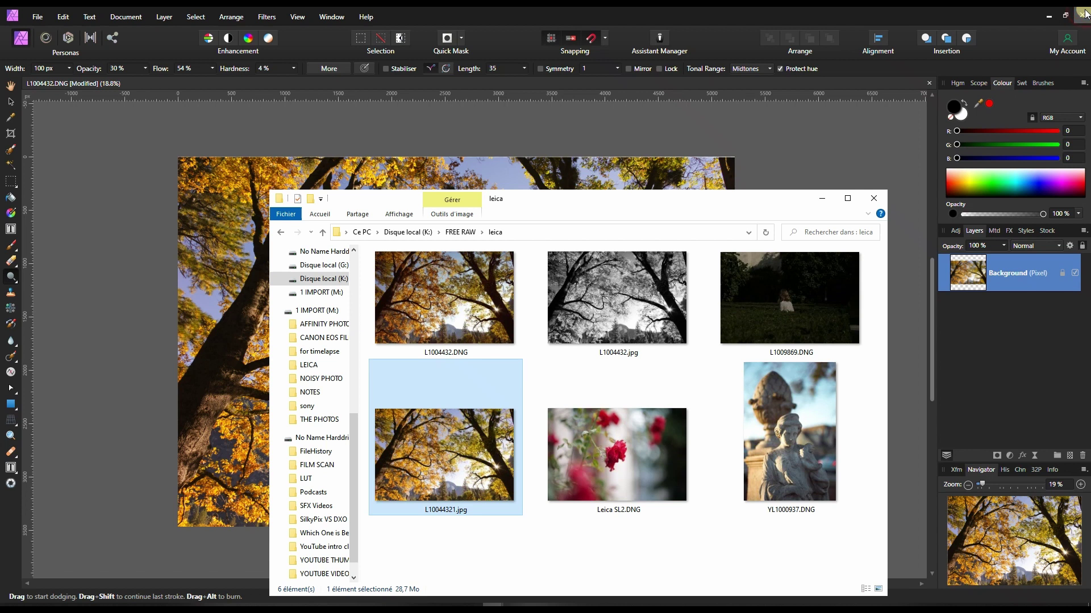
click(821, 199)
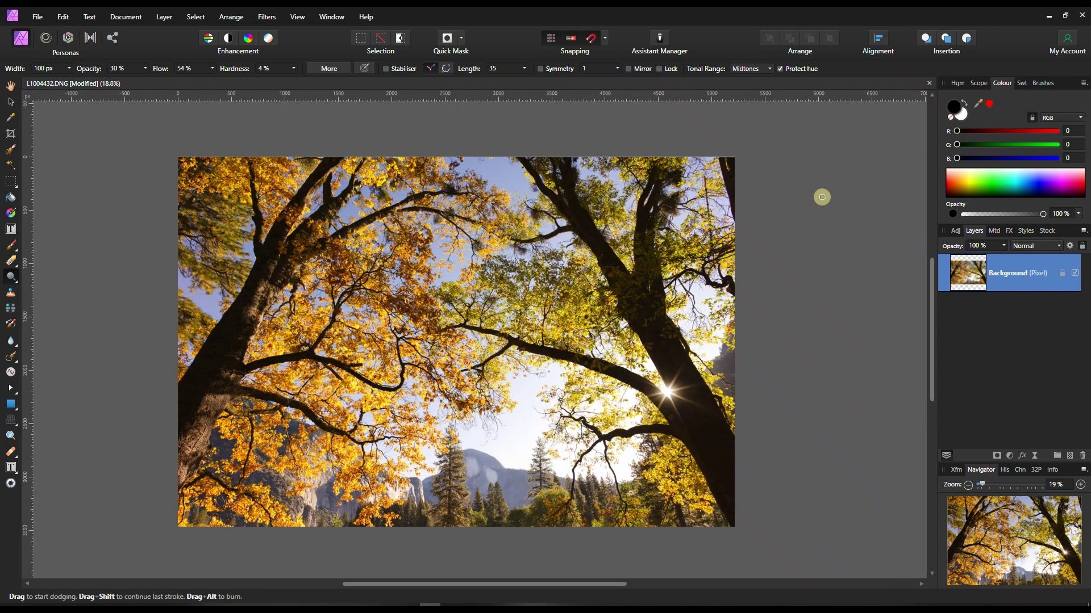